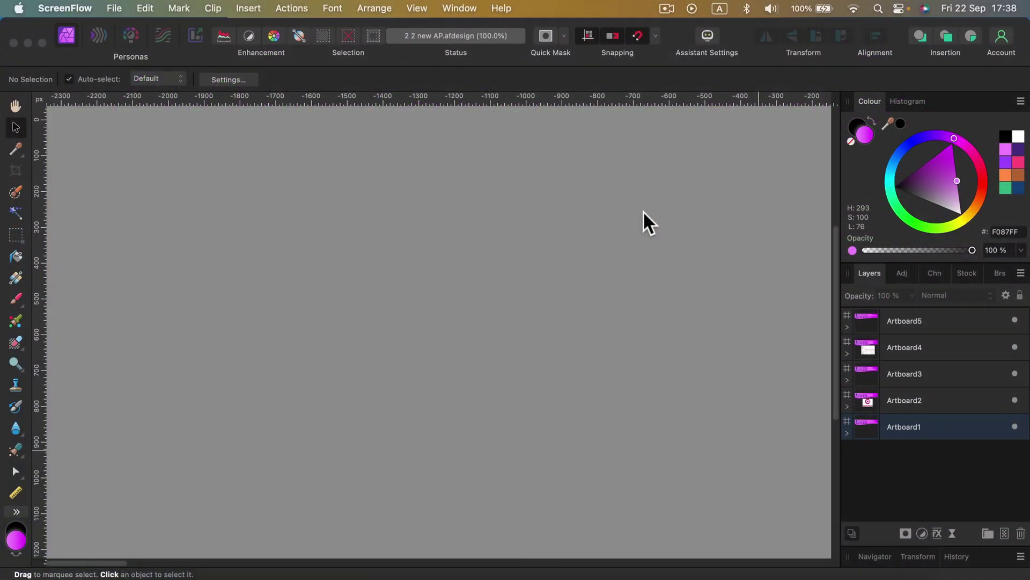
Bring the Affinity Photo 2 window showing '2 2 new AP.afdesign' to the front
click(714, 249)
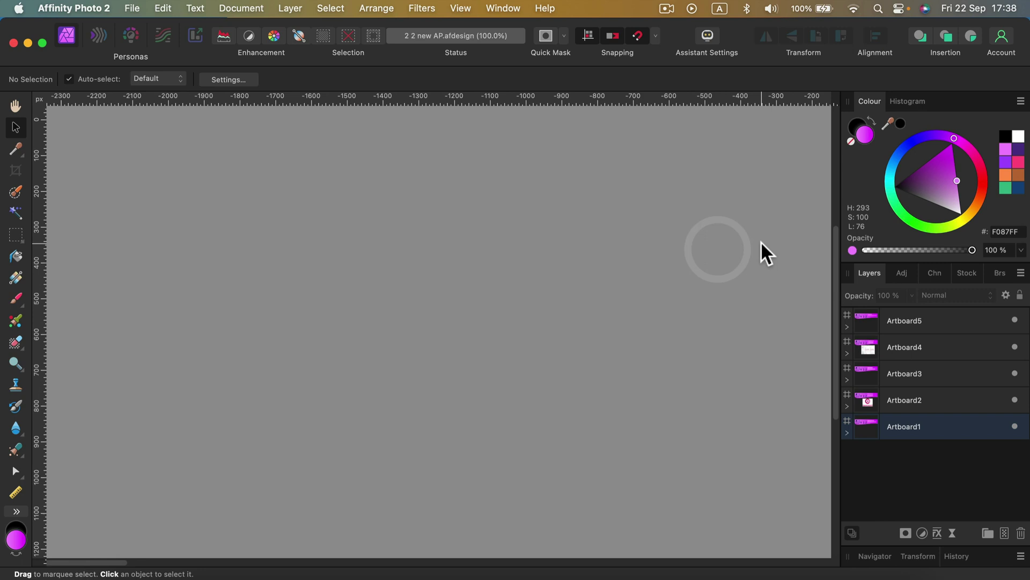
Pan the canvas until Artboard1's 'Long press tool shortcuts' banner is fully visible
drag(762, 240, 418, 240)
drag(655, 239, 382, 245)
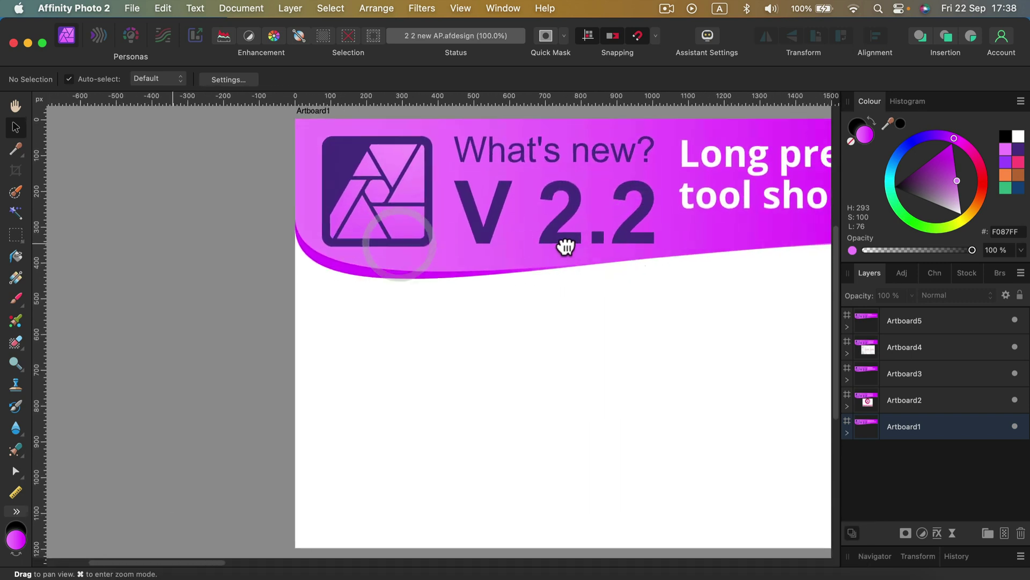
drag(565, 247, 398, 239)
drag(605, 274, 591, 274)
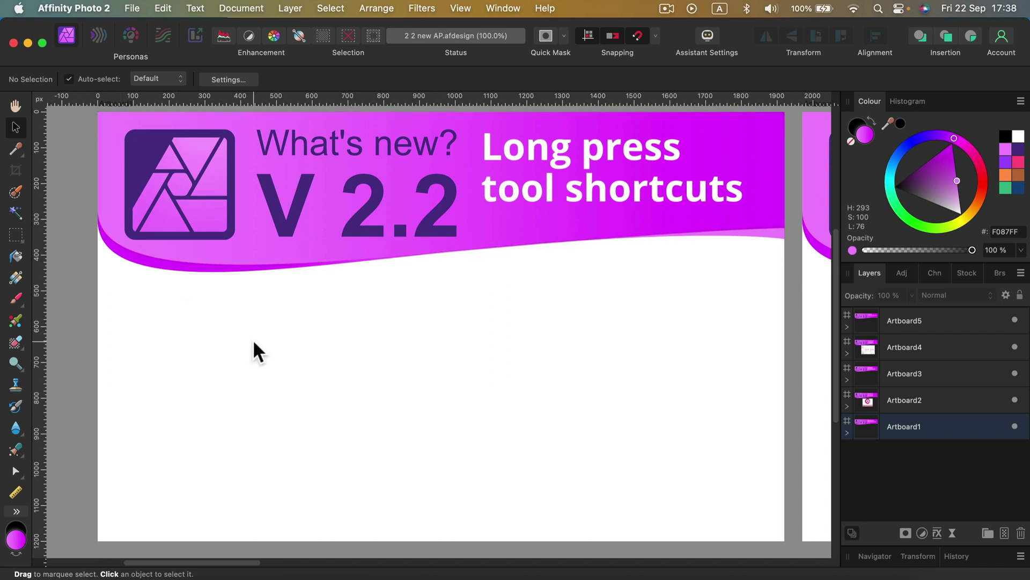
Draw a closed six-node black curve below the banner using the held-P Pen tool
key(p)
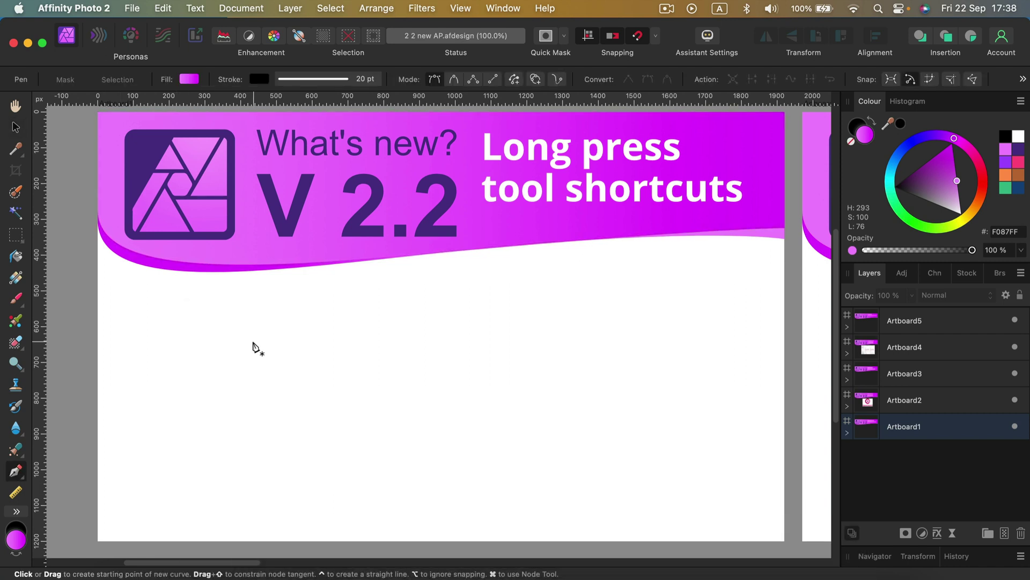
drag(255, 326, 279, 313)
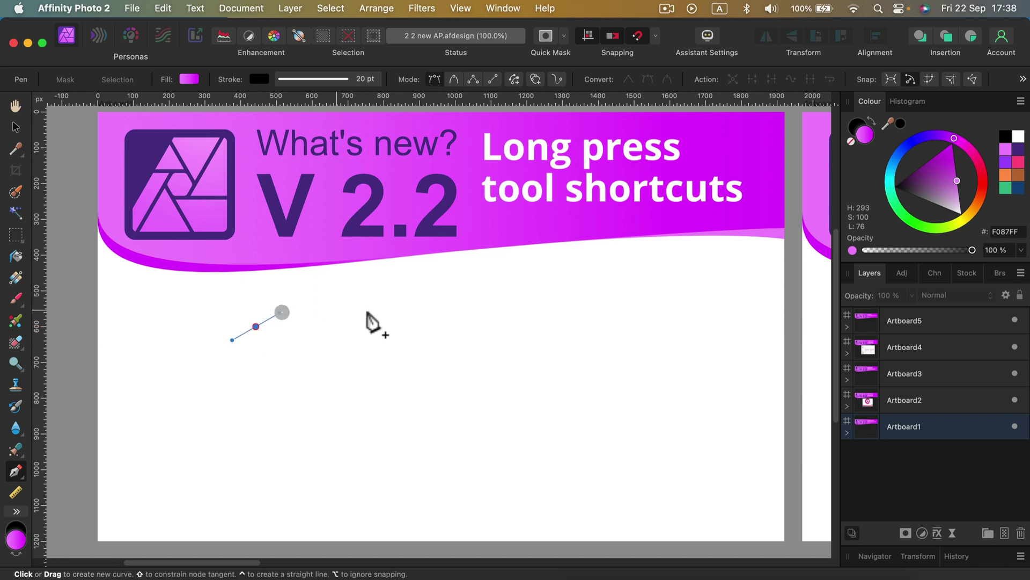
drag(385, 304, 414, 313)
drag(544, 326, 586, 328)
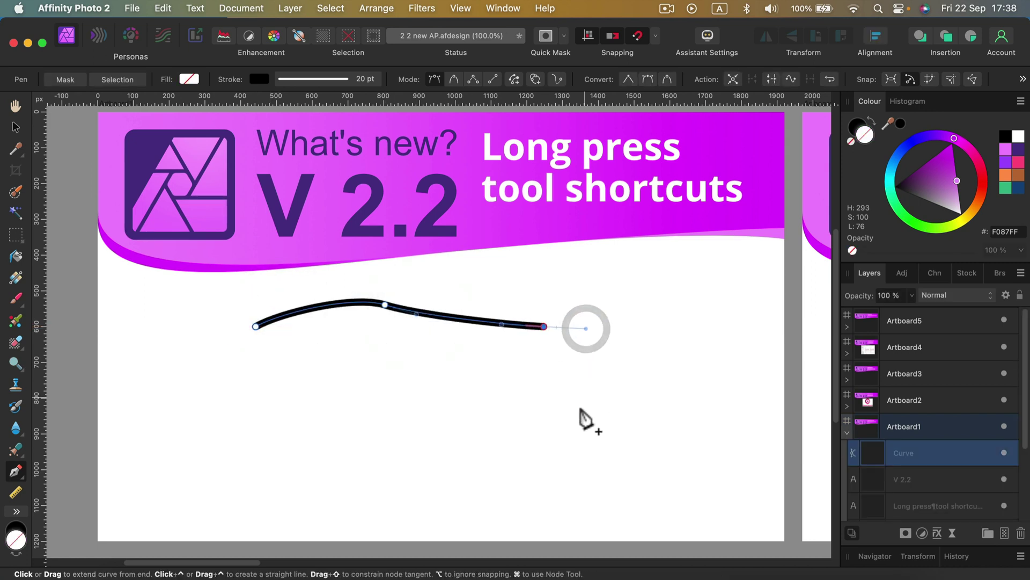
drag(575, 418, 538, 434)
drag(425, 405, 389, 386)
drag(319, 392, 288, 403)
drag(256, 326, 277, 310)
key(p)
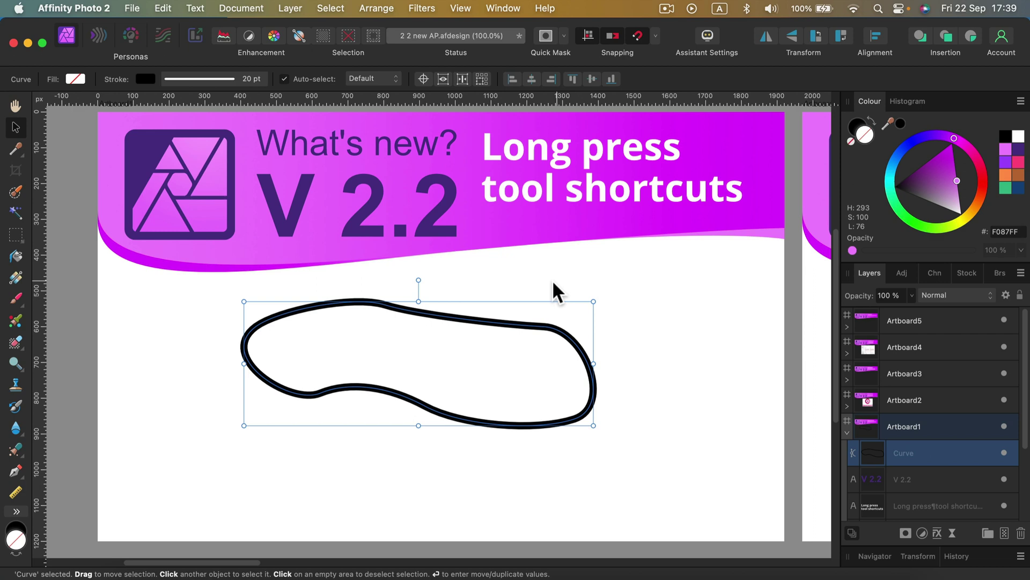
Rotate the curve slightly, shear it into a slanted shape, and deselect it
drag(416, 278, 418, 248)
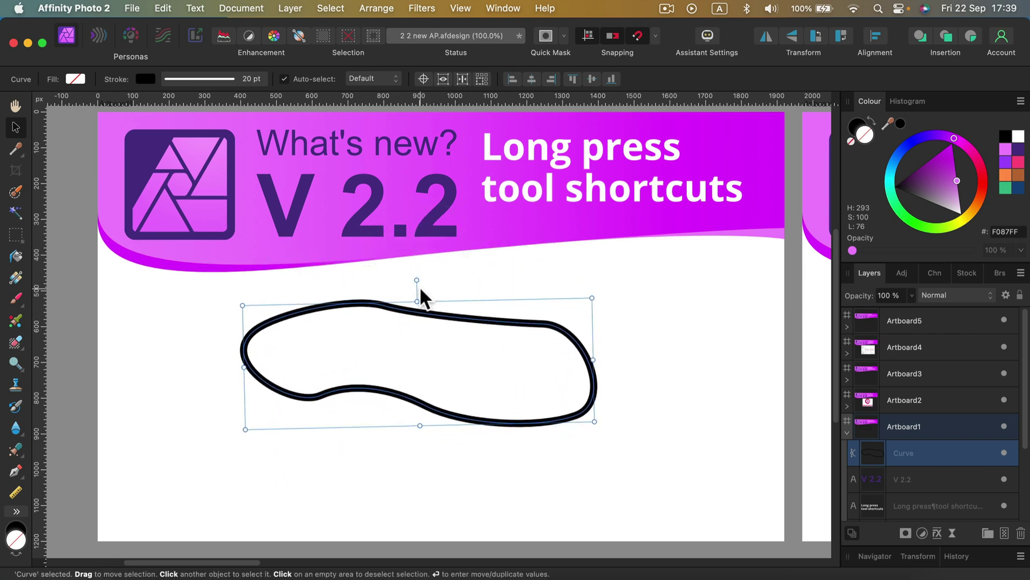
mouse_move(417, 292)
mouse_down()
mouse_move(546, 292)
mouse_move(521, 318)
mouse_move(489, 327)
mouse_move(517, 336)
mouse_up()
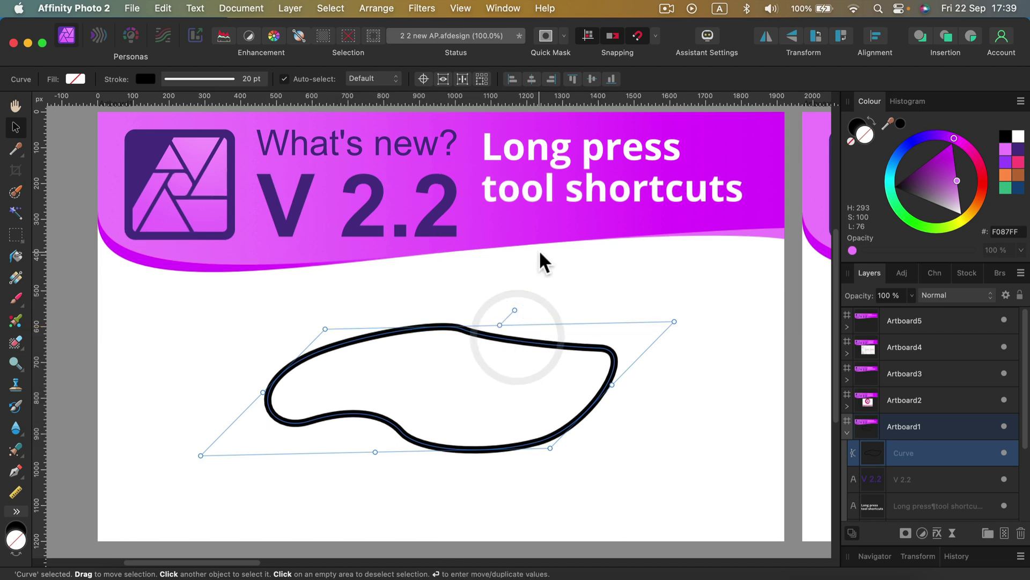
click(540, 259)
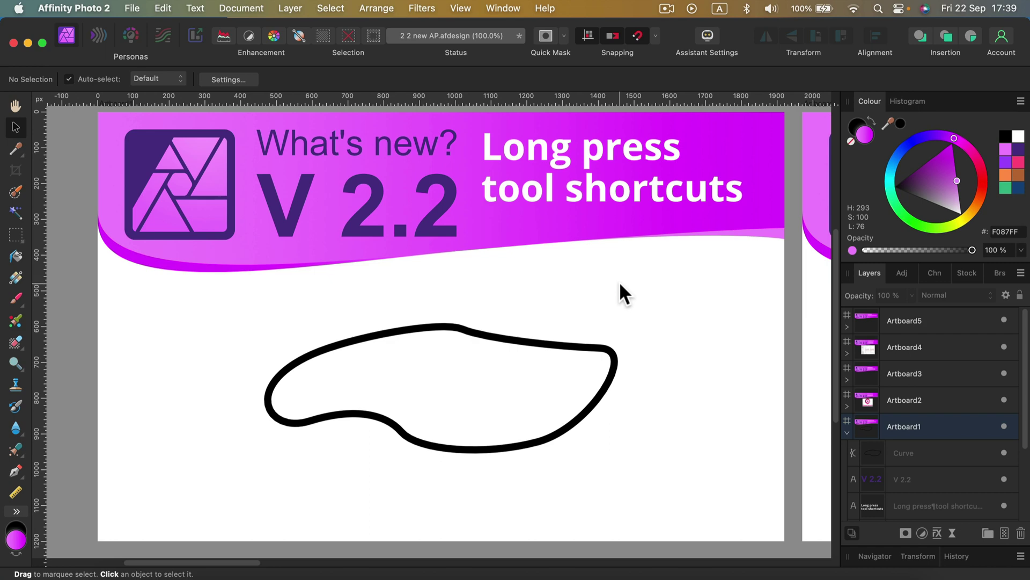
Pan across to centre the OpenColorIO artboard in view
key(space)
drag(718, 292, 307, 300)
drag(647, 297, 393, 293)
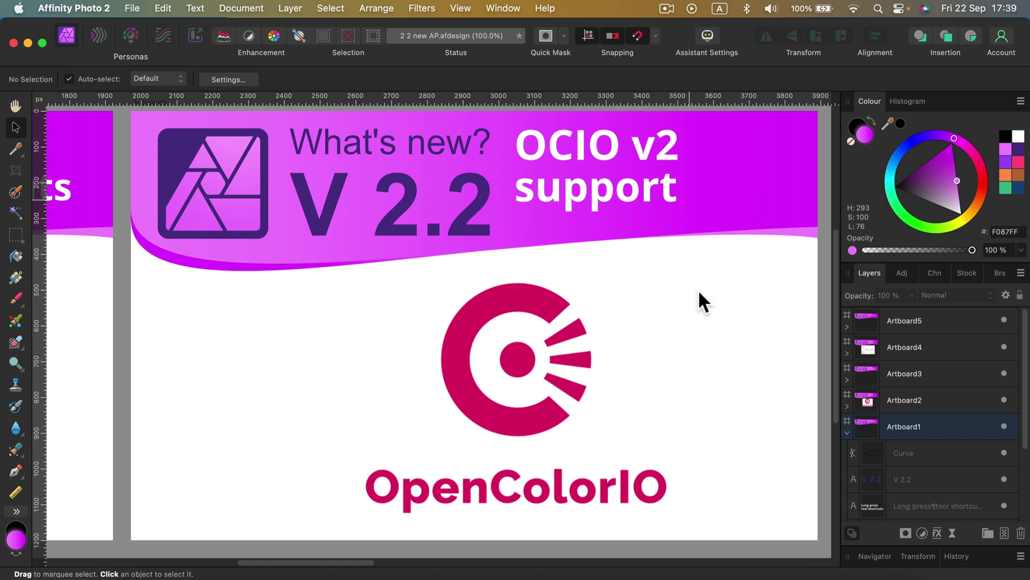
click(723, 316)
Continue panning until the 'Change guide color' artboard is in view
key(space)
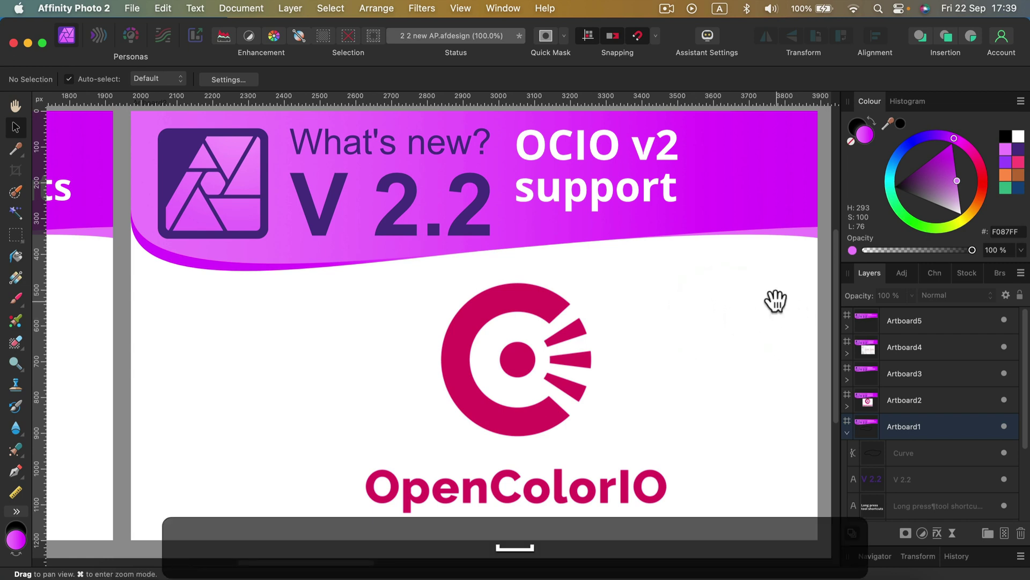
drag(775, 300, 458, 295)
drag(674, 288, 389, 294)
mouse_move(616, 295)
mouse_down()
mouse_move(480, 290)
mouse_move(486, 306)
mouse_up()
key(space)
click(485, 304)
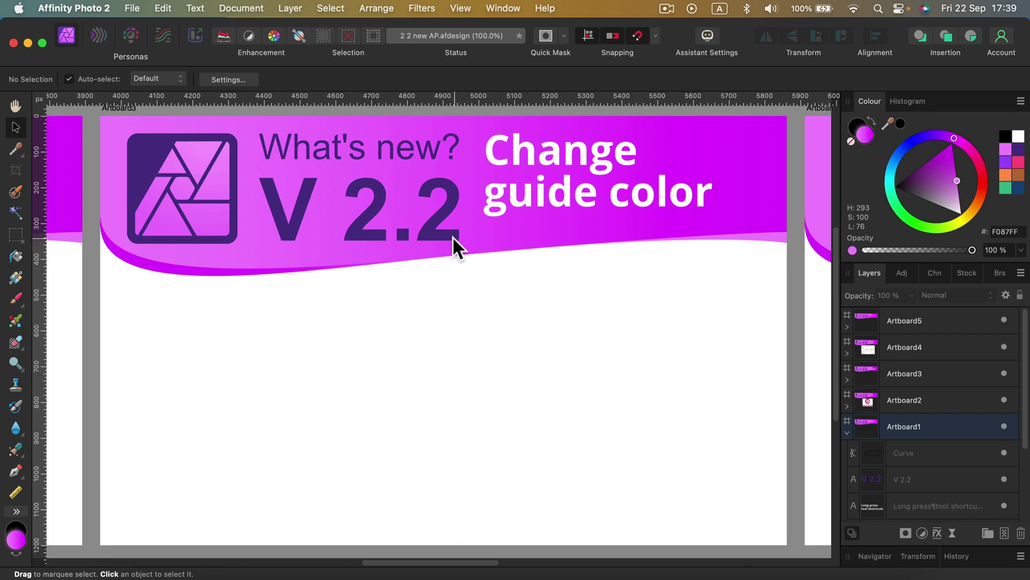
Select the V 2.2 text, shift a horizontal guide, and add ruler guides including a vertical one at 718 px
click(445, 223)
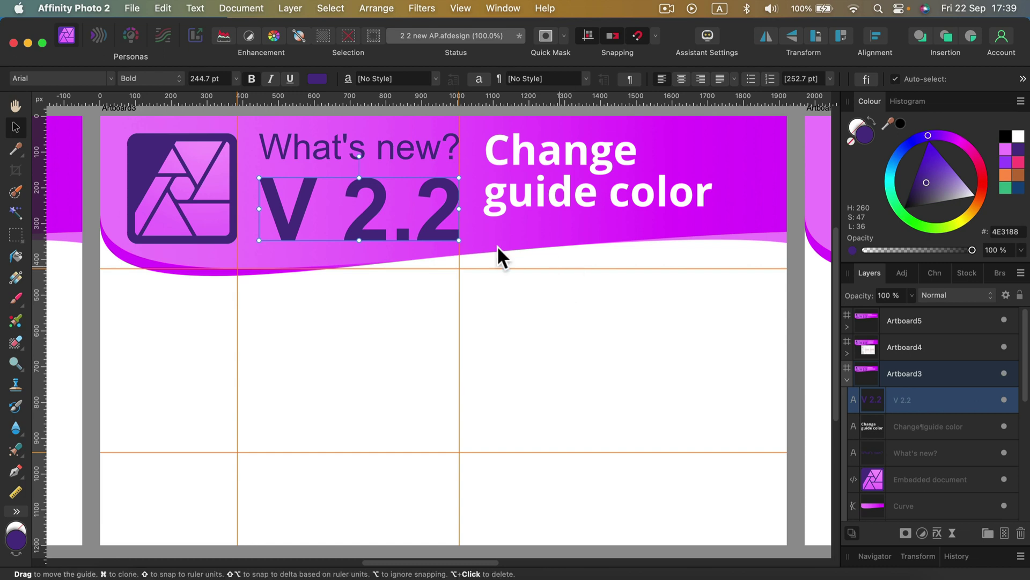
mouse_move(537, 269)
mouse_down()
mouse_move(536, 347)
mouse_move(542, 275)
mouse_up()
drag(382, 95, 385, 355)
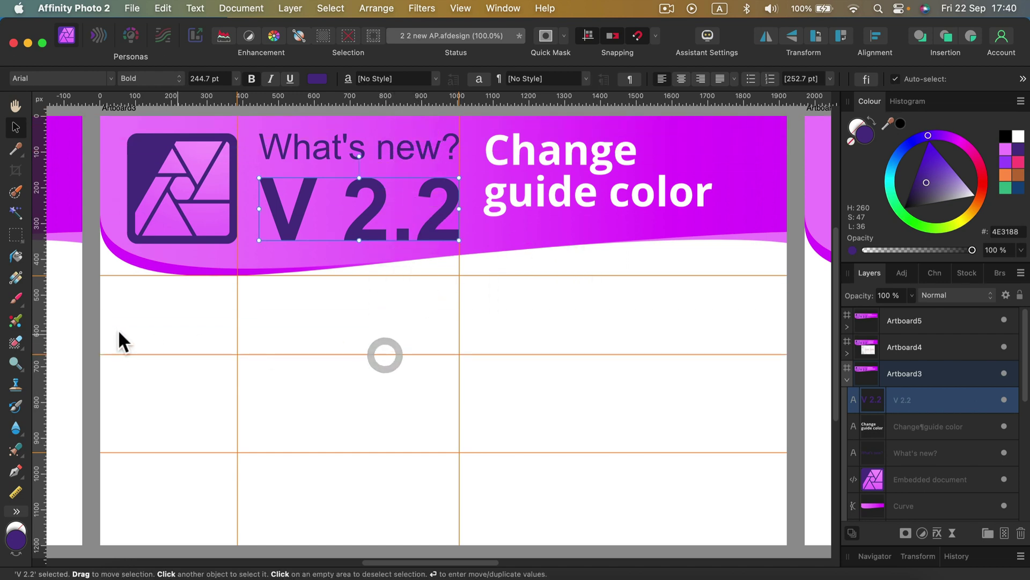
drag(39, 320, 358, 327)
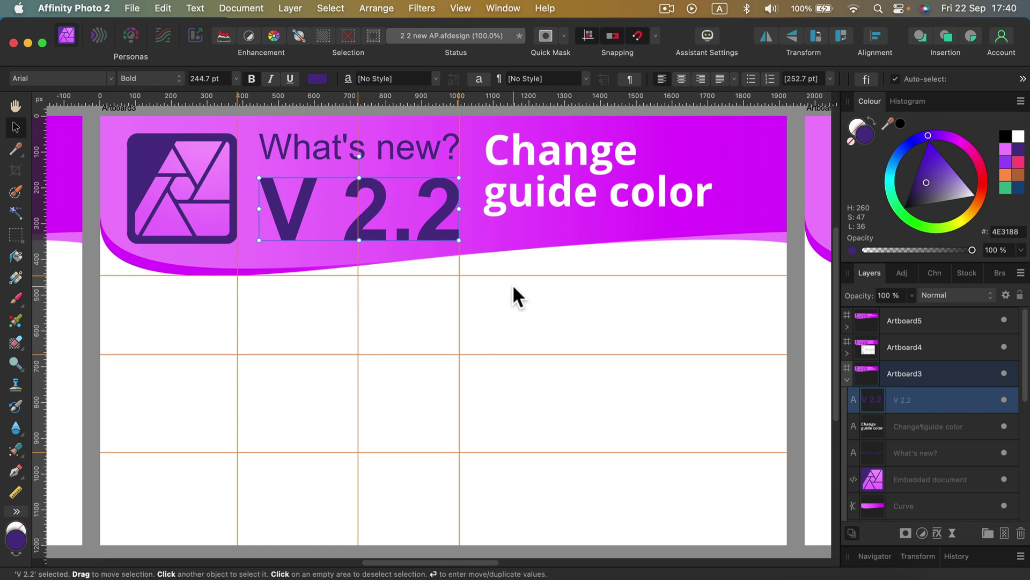
Change the guide colour from orange to green #00FF33 in View > Guides, then deselect the text
click(458, 9)
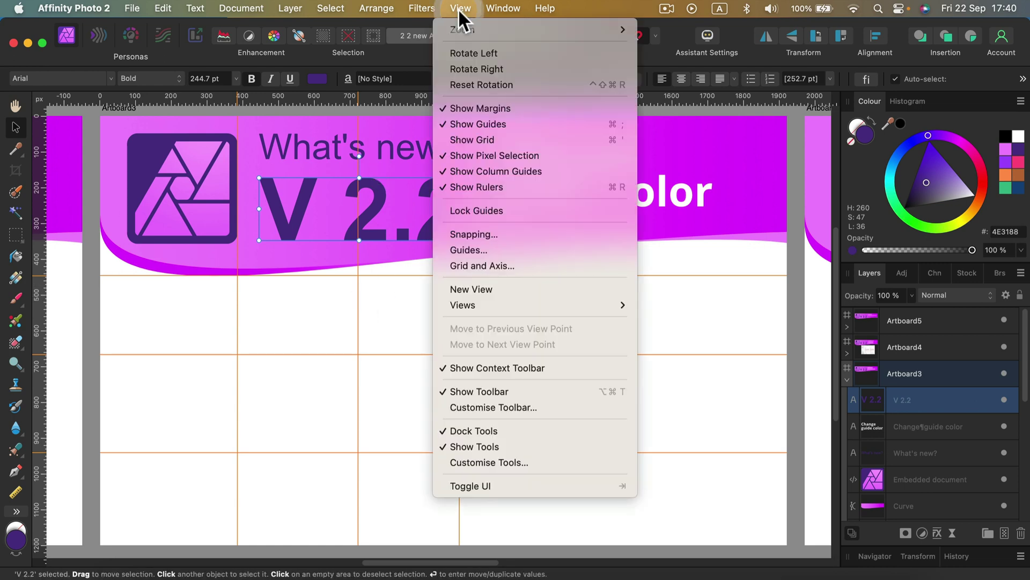
click(513, 251)
drag(430, 263, 792, 111)
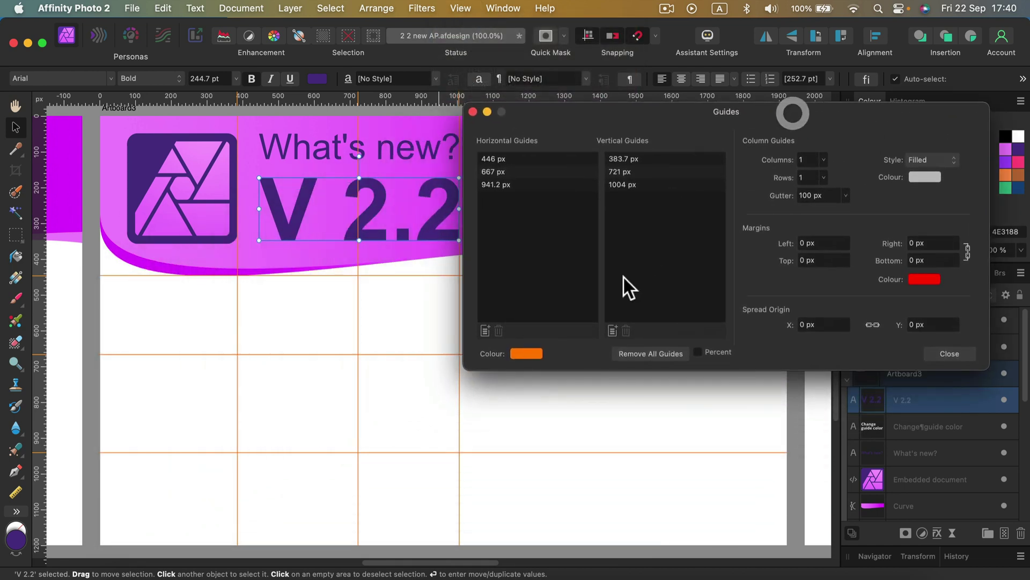
click(527, 352)
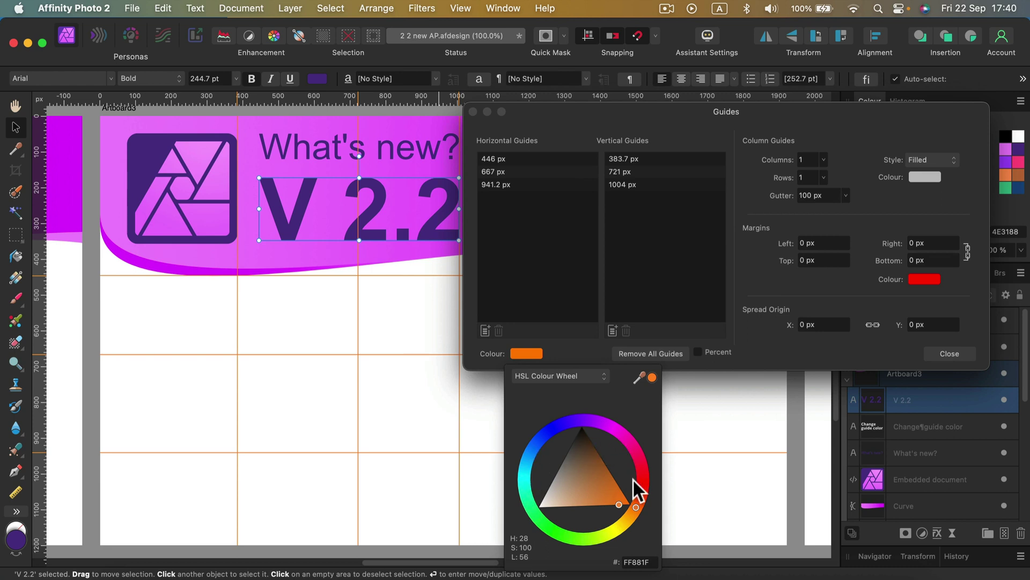
mouse_move(559, 525)
mouse_down()
mouse_move(550, 527)
mouse_move(573, 503)
mouse_move(552, 494)
mouse_move(531, 518)
mouse_up()
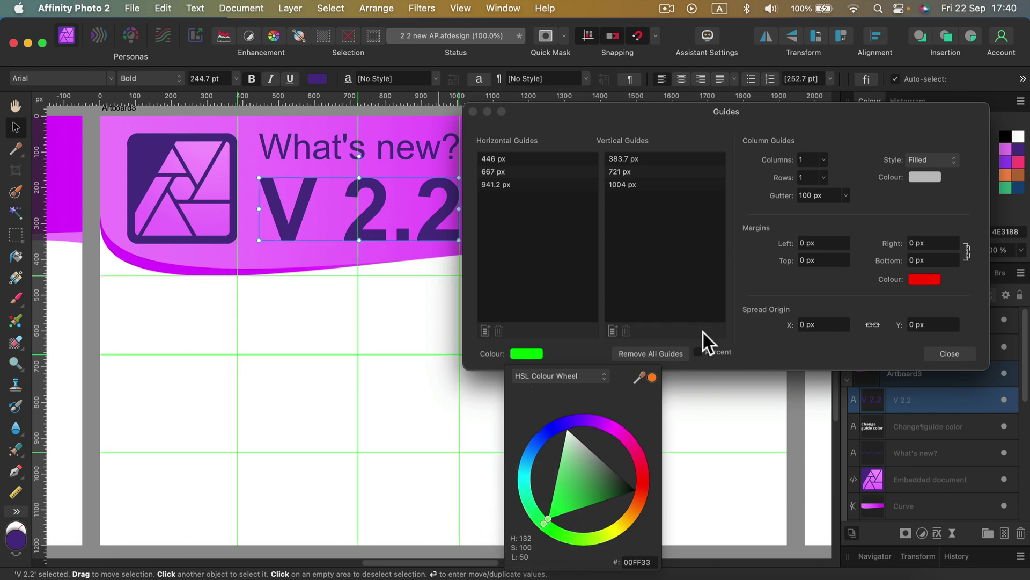
click(951, 354)
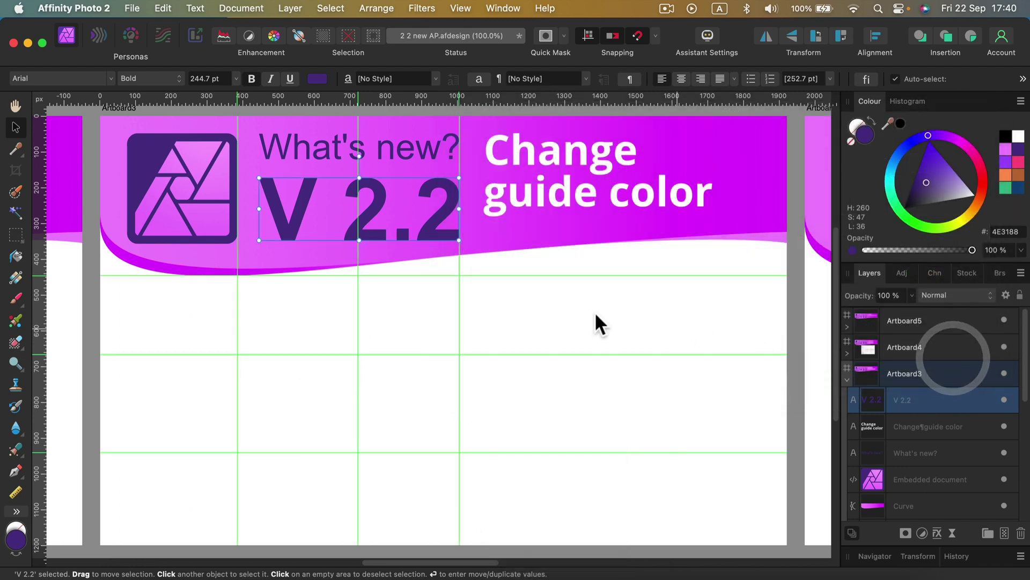
click(474, 294)
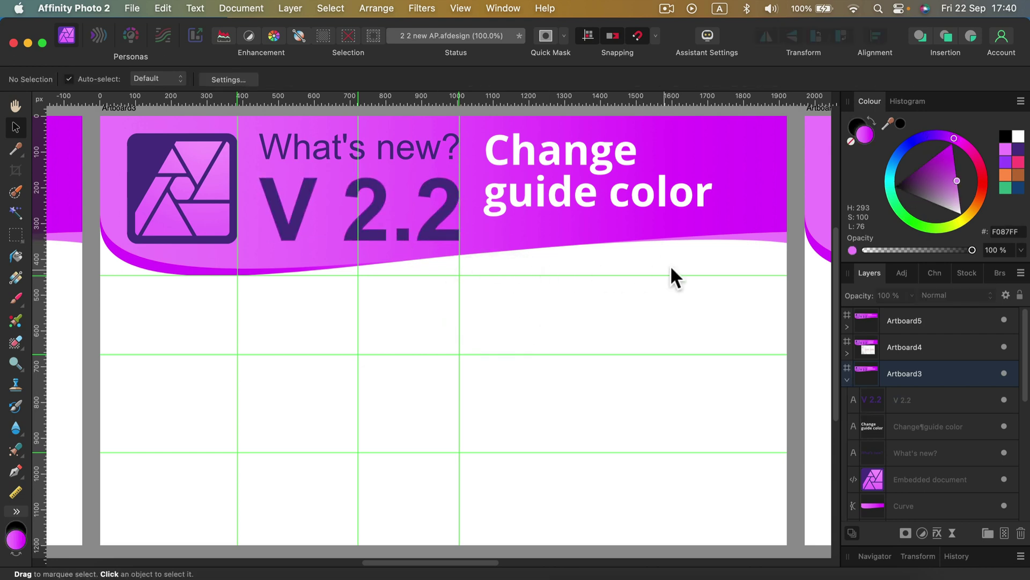
Pan to centre the 'Additional keyboard shortcuts' artboard
drag(673, 263, 400, 260)
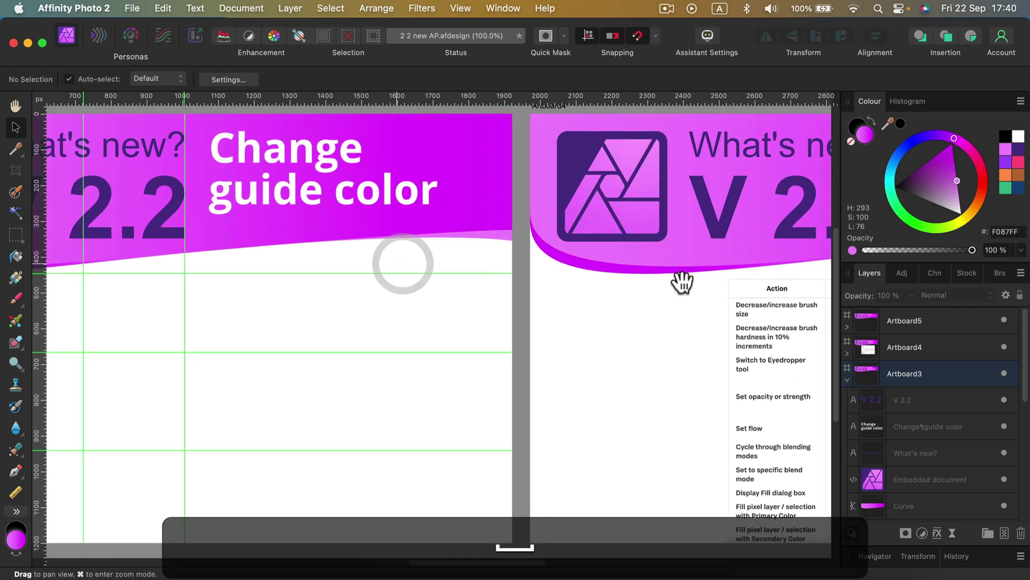
drag(760, 291, 453, 272)
scroll(554, 295, right, 3)
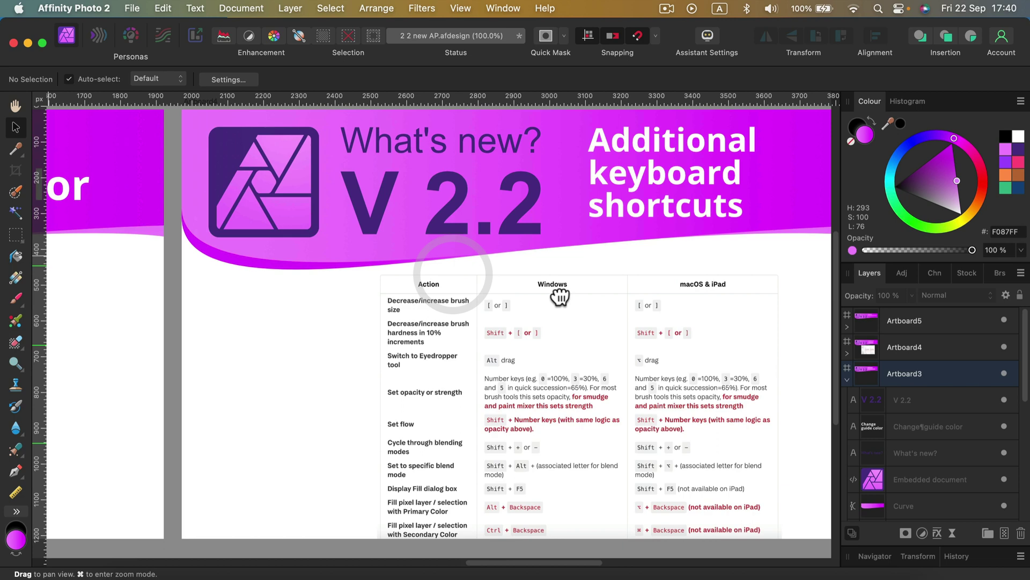
drag(539, 307, 491, 282)
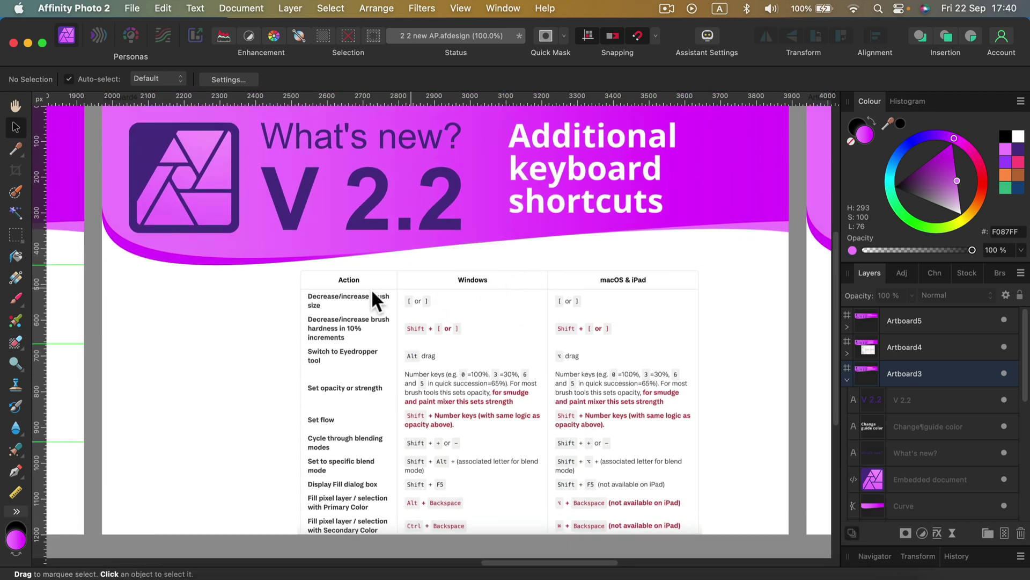
Set the Paint Brush to 1697.5 px width and 0 % hardness with bracket shortcuts, then return to the Move Tool
click(16, 298)
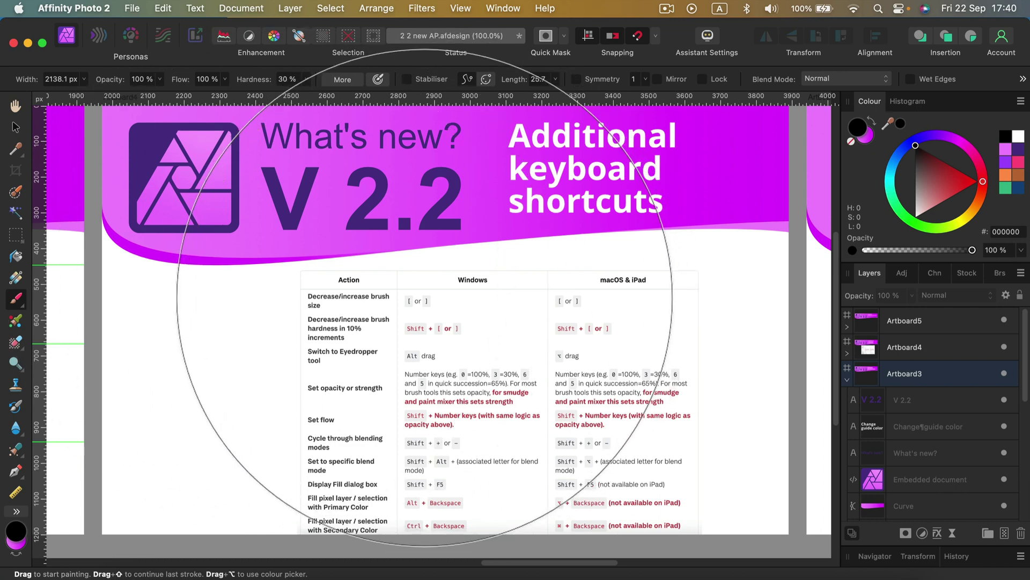
key(bracketleft)
key(bracketleft)
key(bracketright)
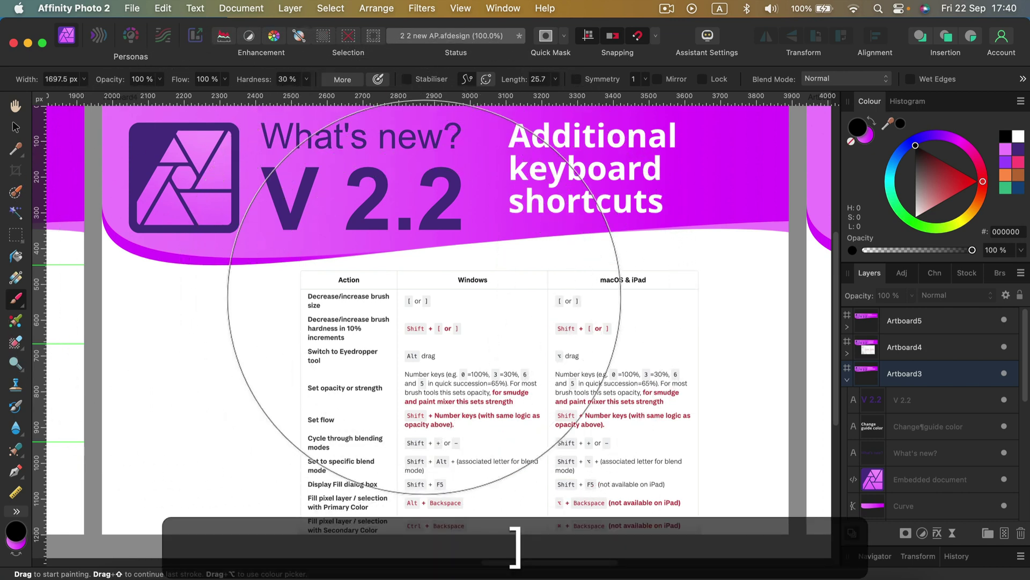
key(shift+bracketright)
key(shift+bracketright)
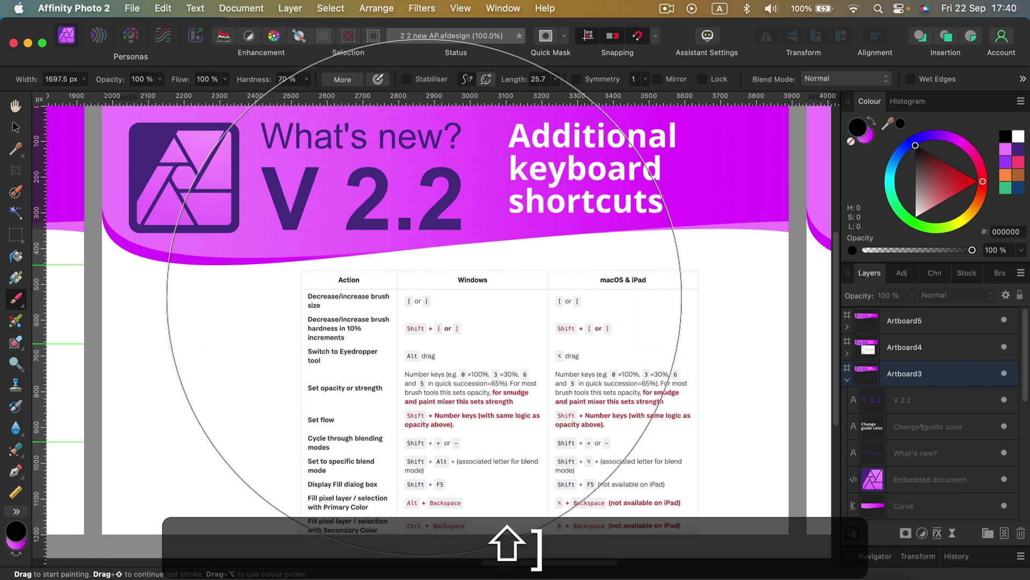
key(shift+bracketleft)
key(shift+bracketleft)
key(shift+bracketleft)
key(shift+bracketright)
key(shift+bracketleft)
key(shift+bracketleft)
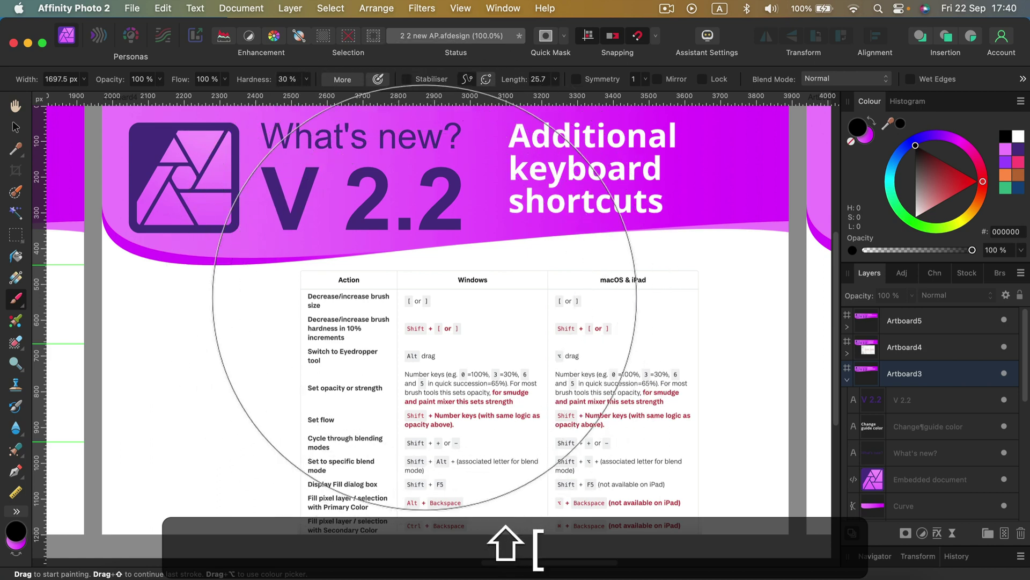
key(shift+bracketleft)
key(shift+bracketright)
key(shift+bracketright)
key(shift+bracketright)
key(shift+bracketright)
key(shift+bracketright)
key(shift+bracketright)
key(shift+bracketright)
key(shift+bracketright)
key(shift+bracketleft)
key(shift+bracketleft)
key(shift+bracketleft)
key(shift+bracketleft)
key(shift+bracketleft)
key(shift+bracketleft)
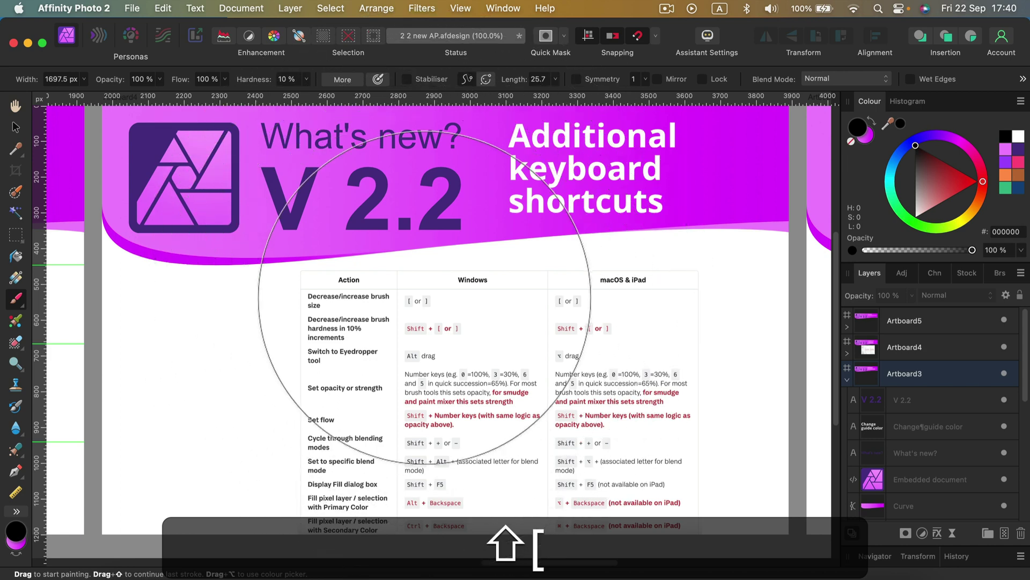
key(shift+bracketright)
key(shift+bracketleft)
key(shift+bracketleft)
key(shift+bracketright)
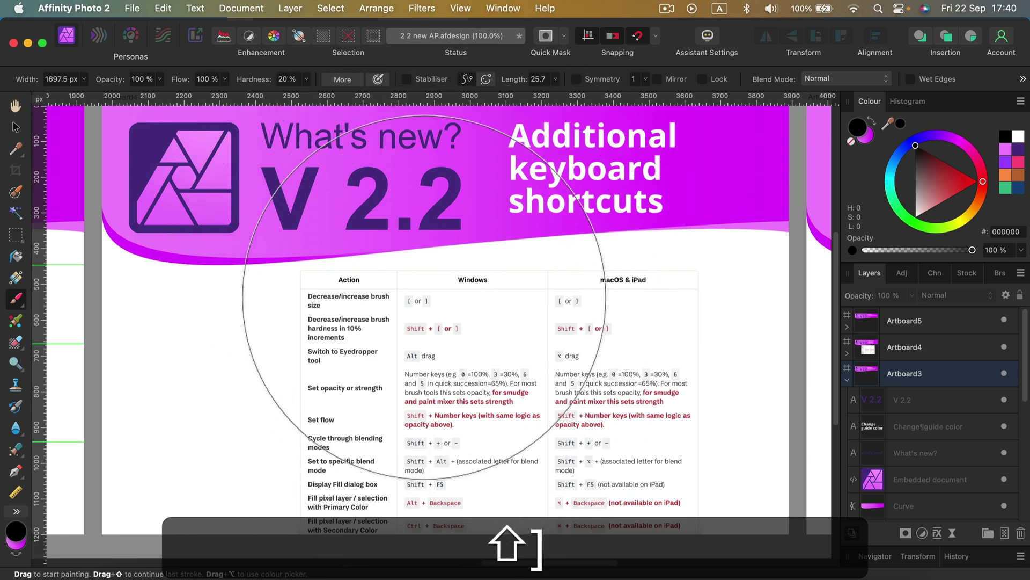
key(shift+bracketleft)
key(shift+bracketleft)
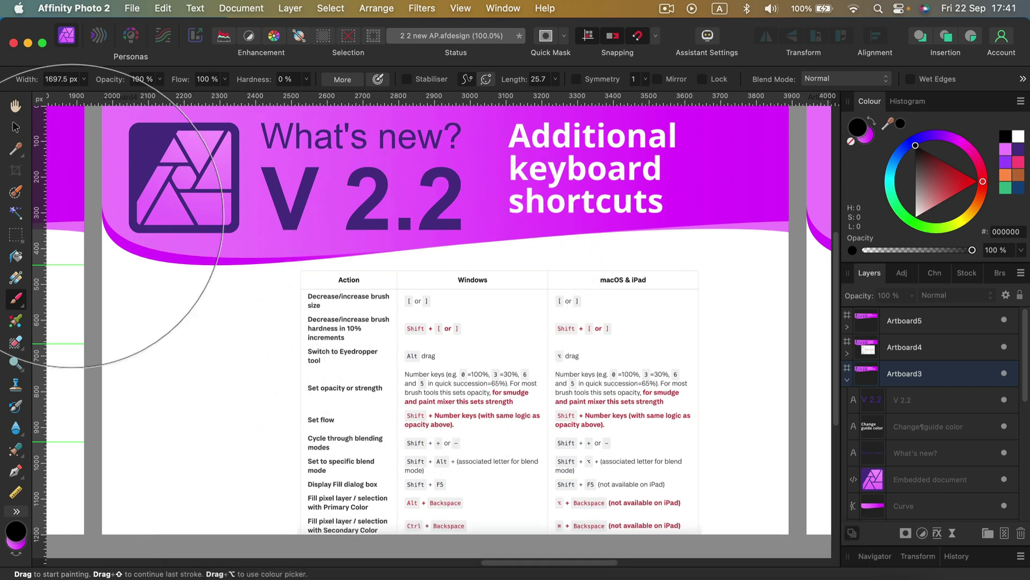
click(14, 127)
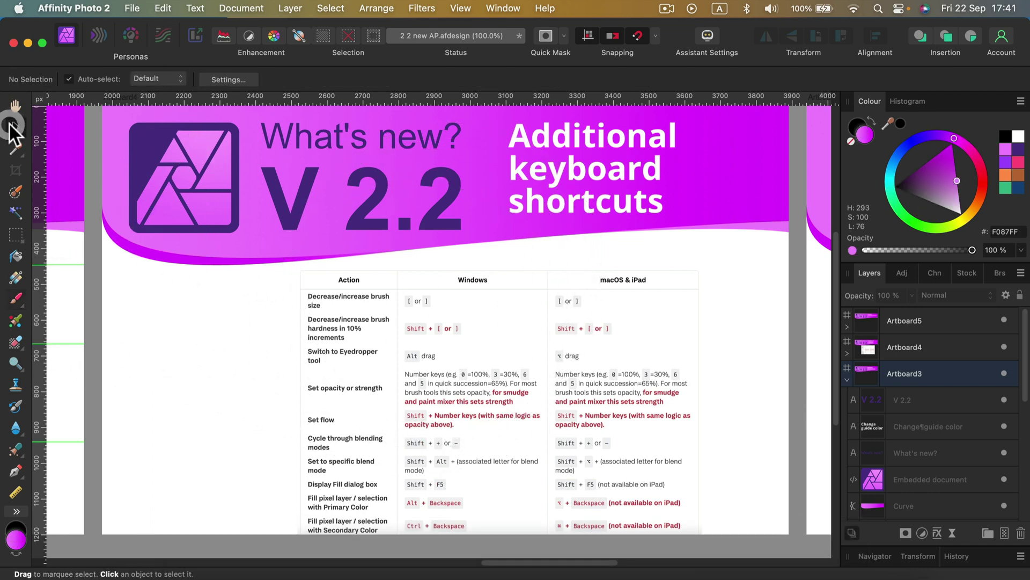
click(205, 335)
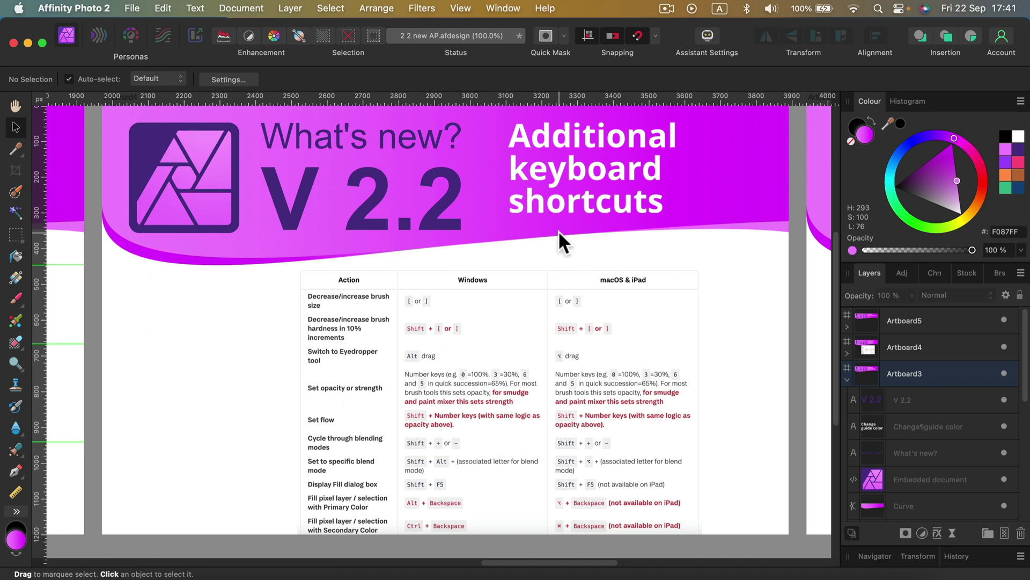
Pan across to Artboard5 so the whole 'Manual move and create' banner is visible
key(space)
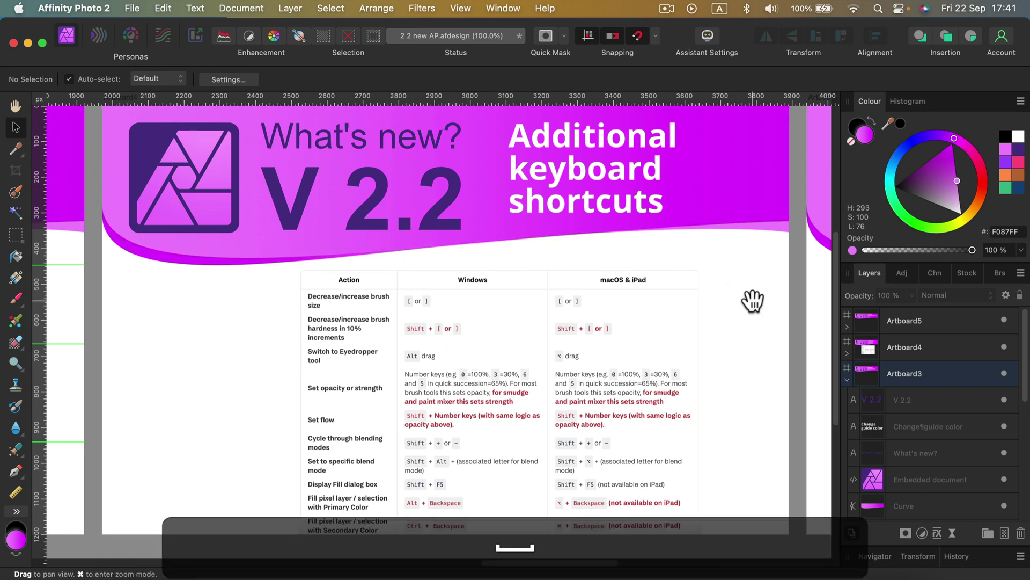
drag(753, 301, 524, 299)
drag(662, 299, 508, 334)
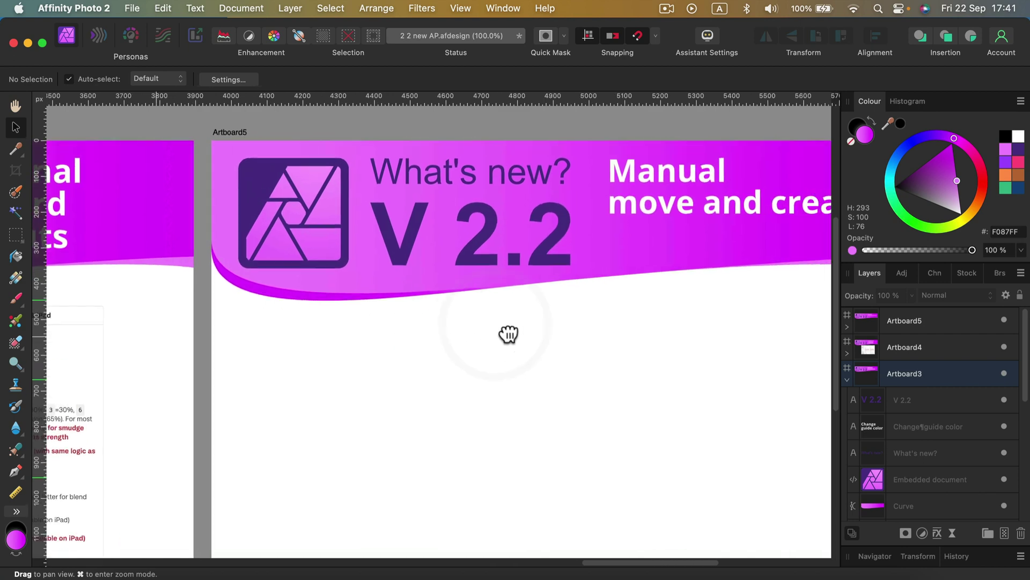
drag(616, 387, 538, 377)
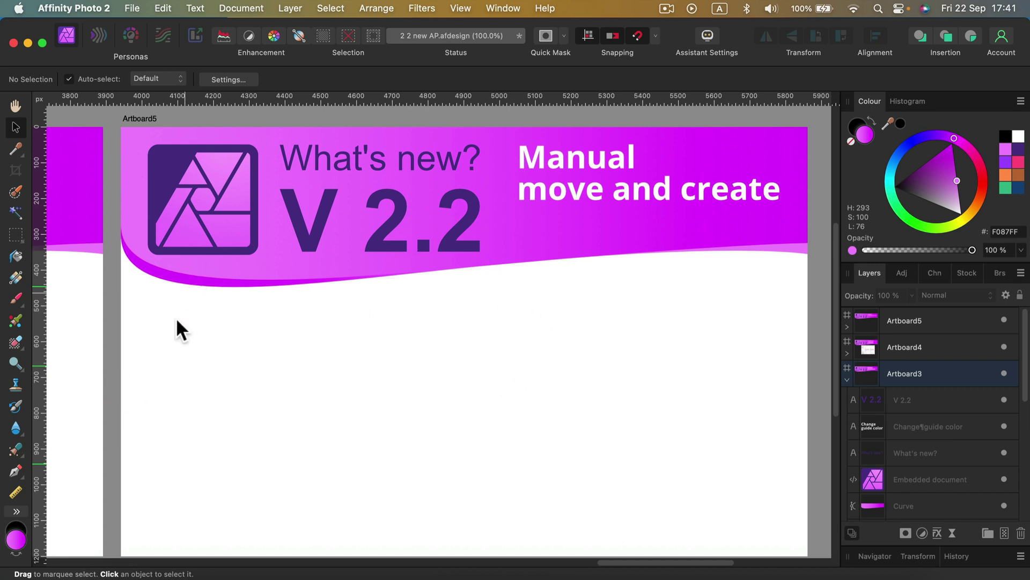
Draw a magenta triangle with a 20 pt black outline on the left of Artboard5
click(15, 508)
mouse_move(111, 516)
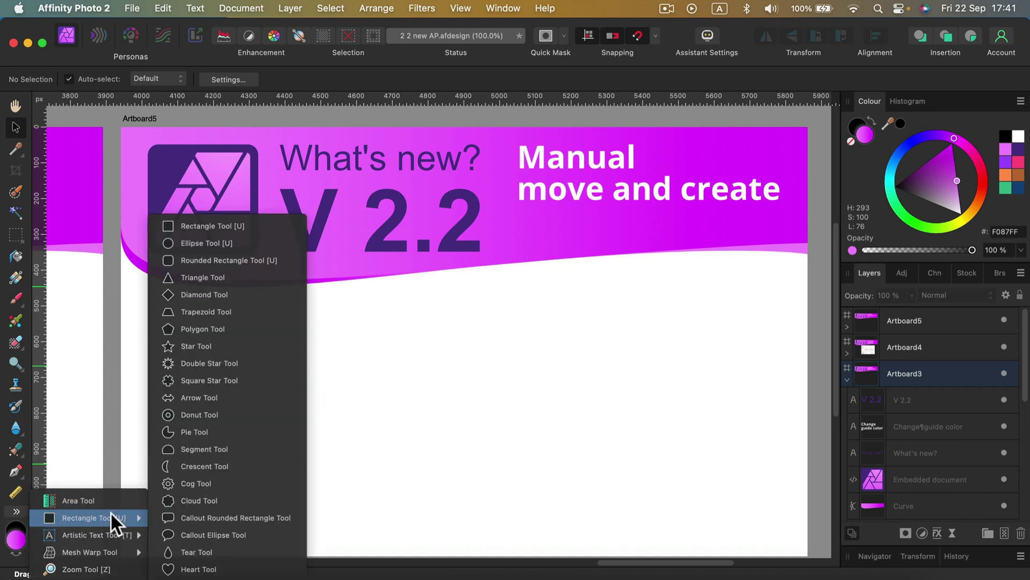
click(281, 276)
drag(256, 315, 406, 435)
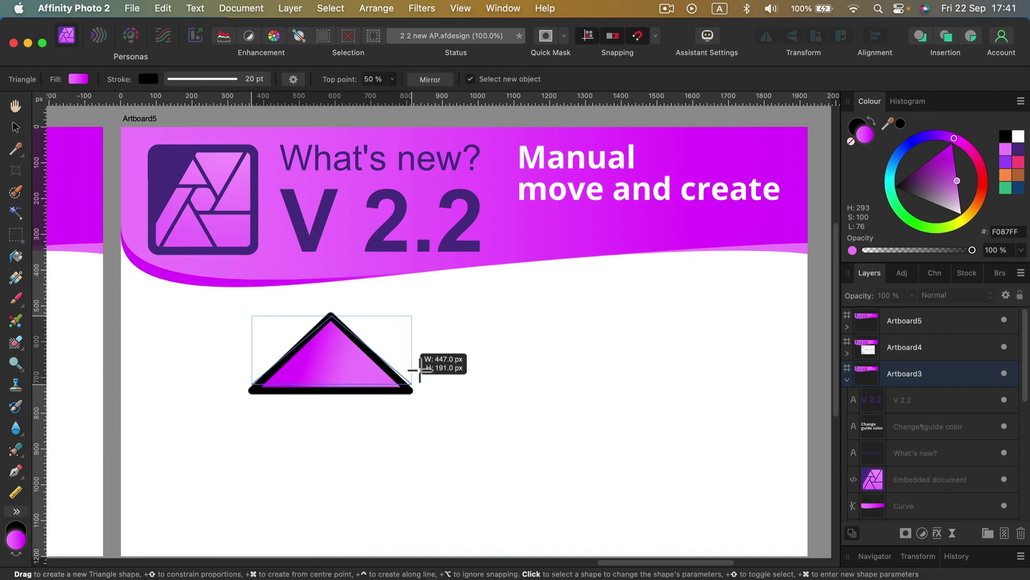
drag(420, 371, 421, 424)
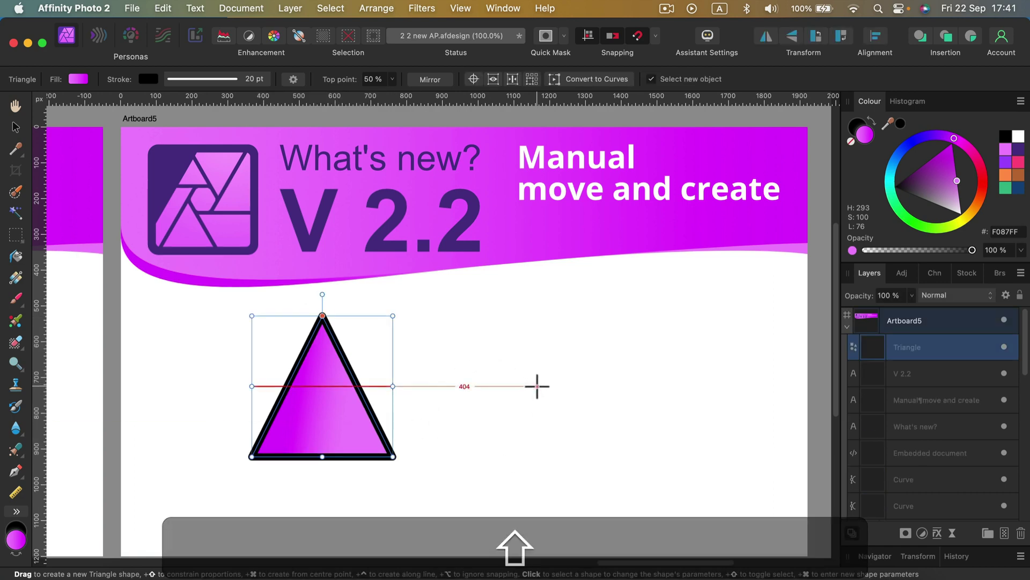
Cmd-click beside the first triangle to open Create Triangle and move the dialog aside
key(super)
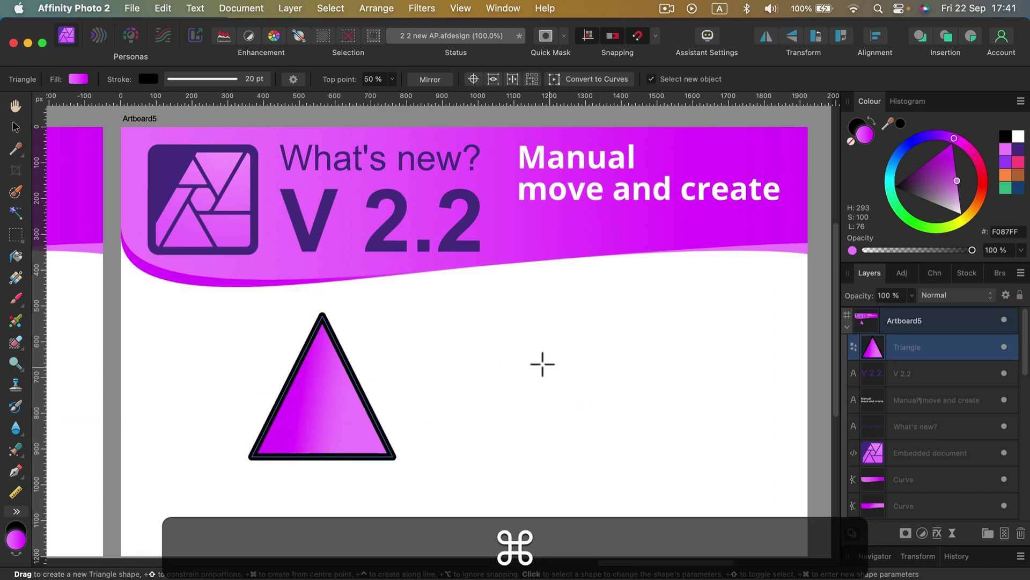
super+click(530, 361)
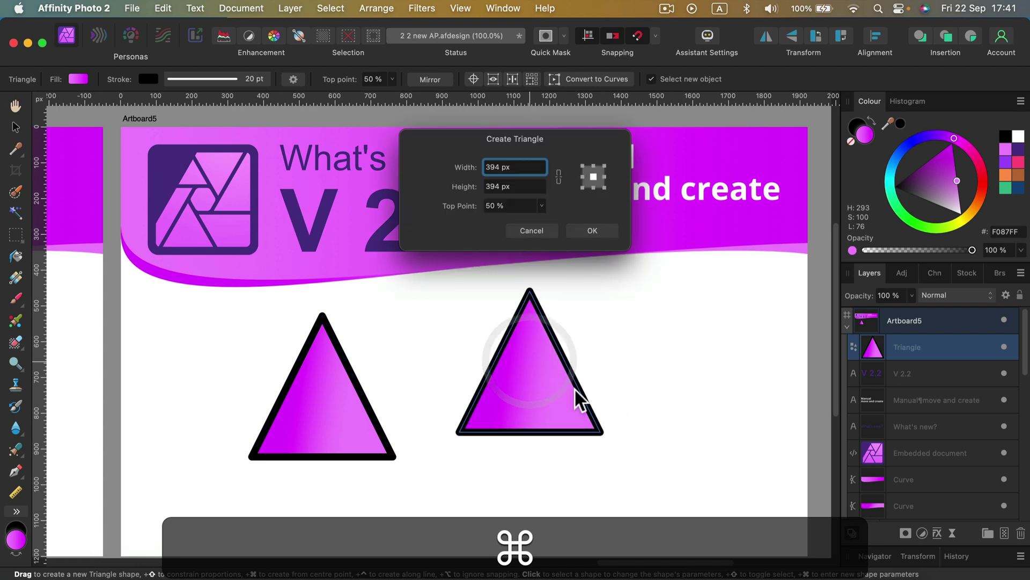
drag(484, 139, 559, 138)
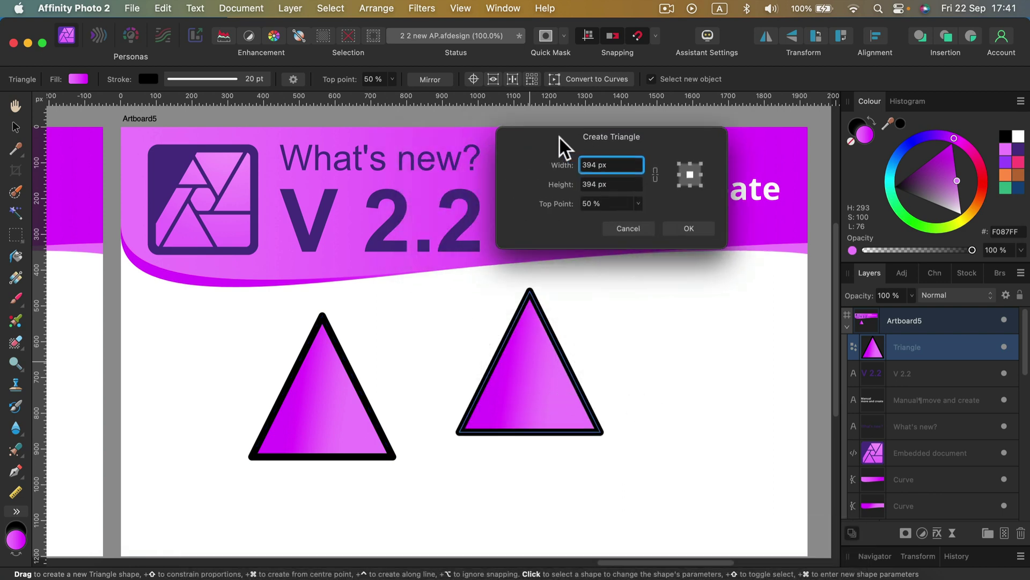
click(558, 141)
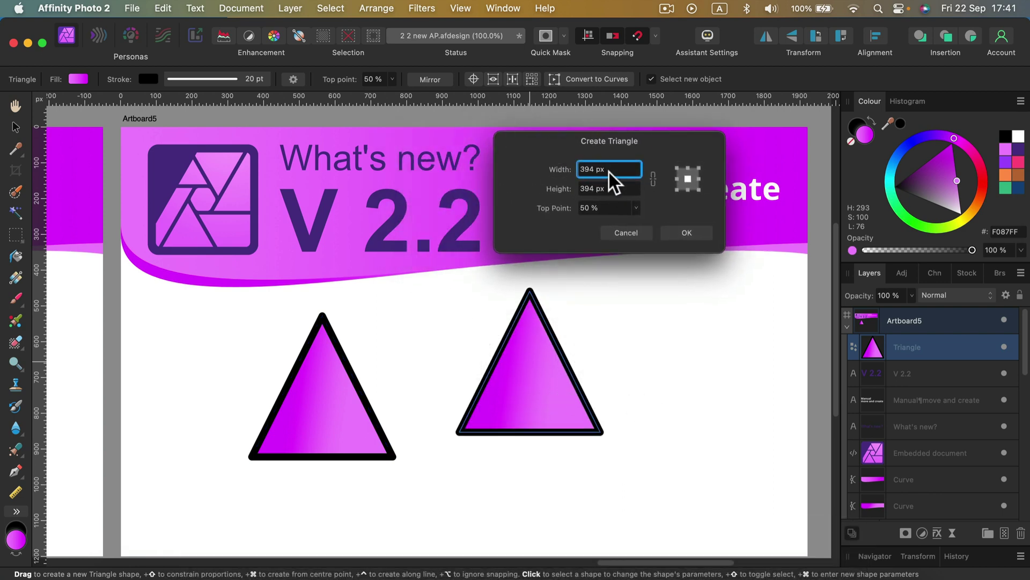
Create a triangle with Width 400 px, Height 600 px and Top Point 100 %
click(542, 158)
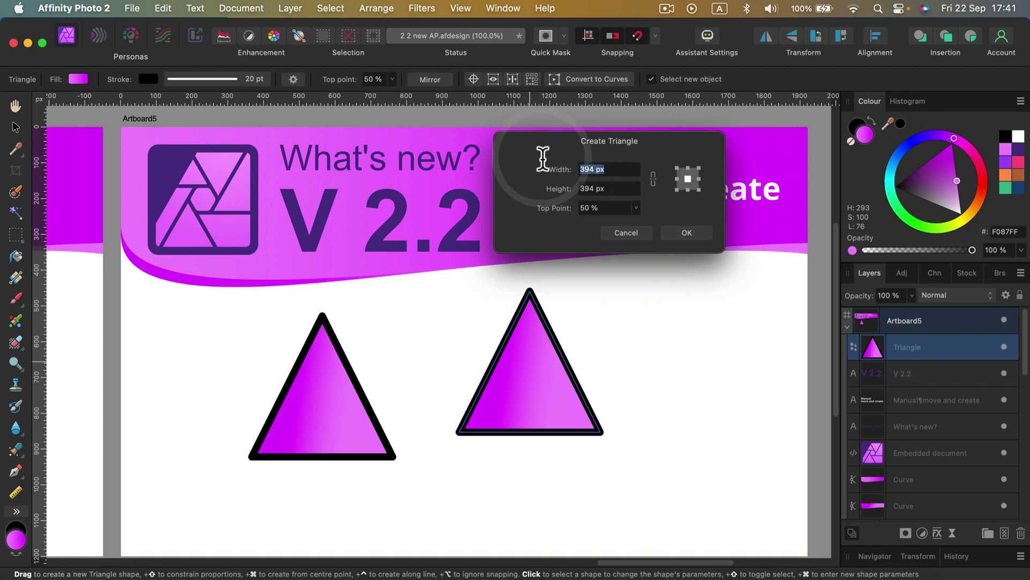
text(4000)
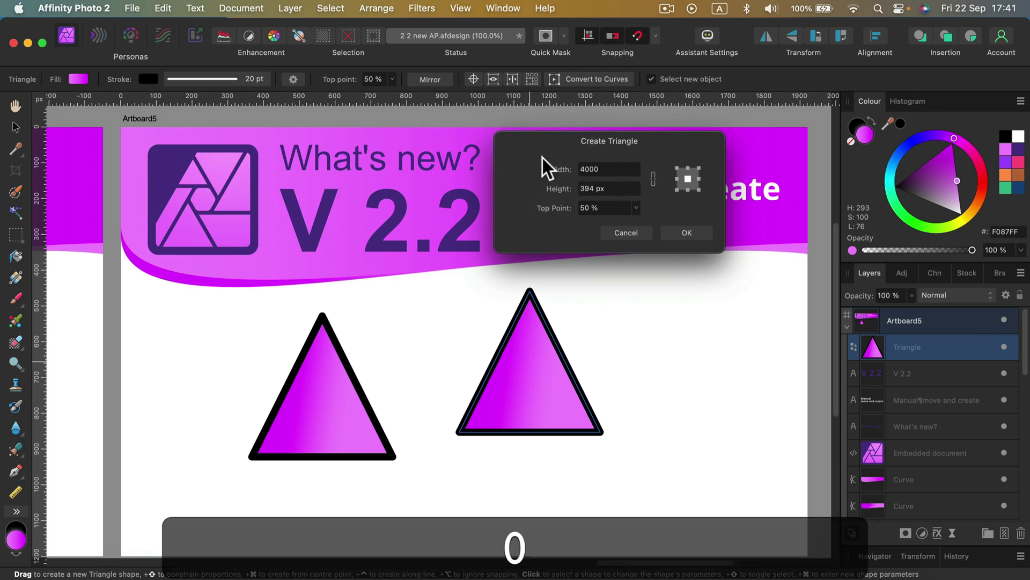
key(BackSpace)
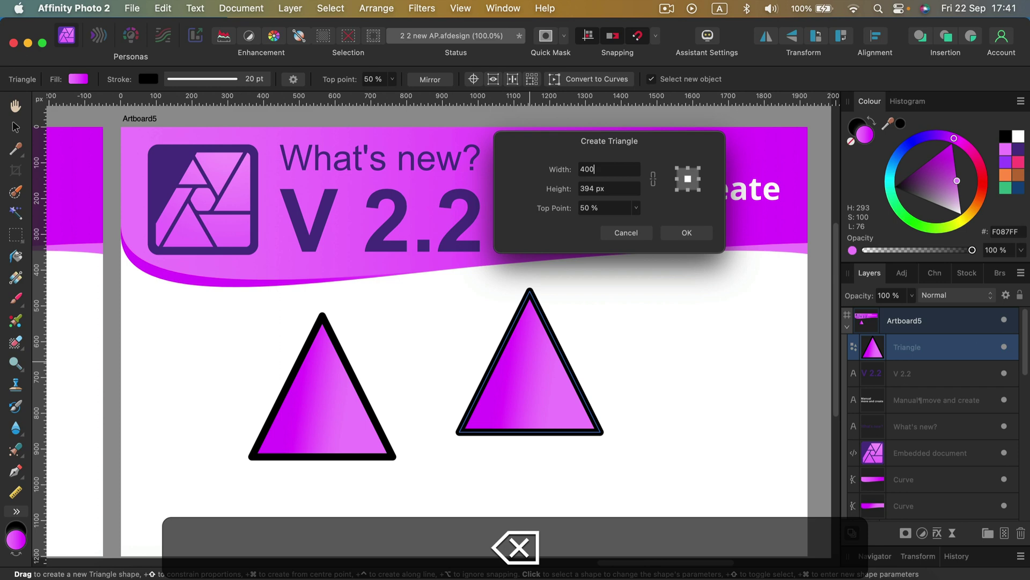
click(615, 189)
text(600)
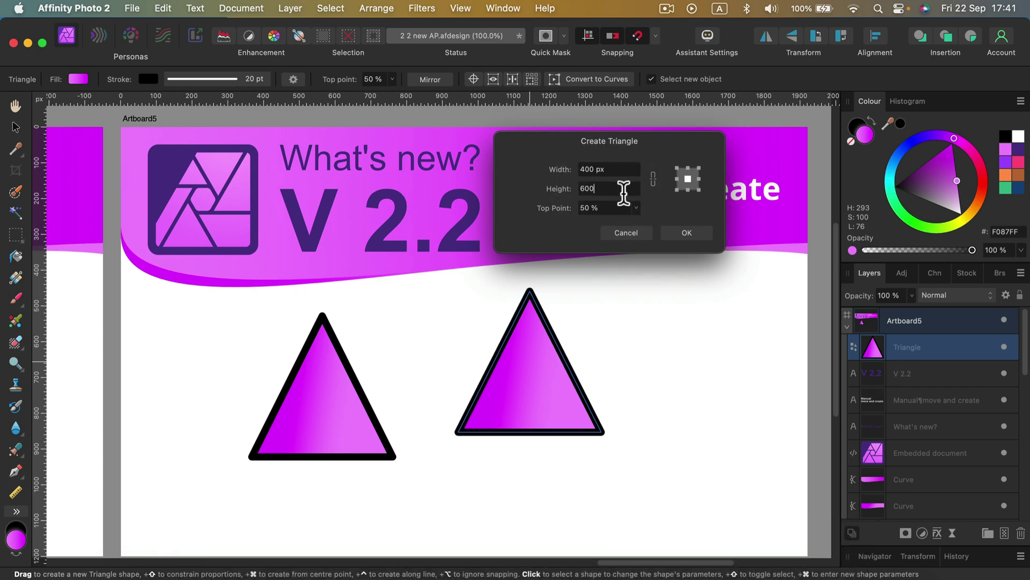
key(Tab)
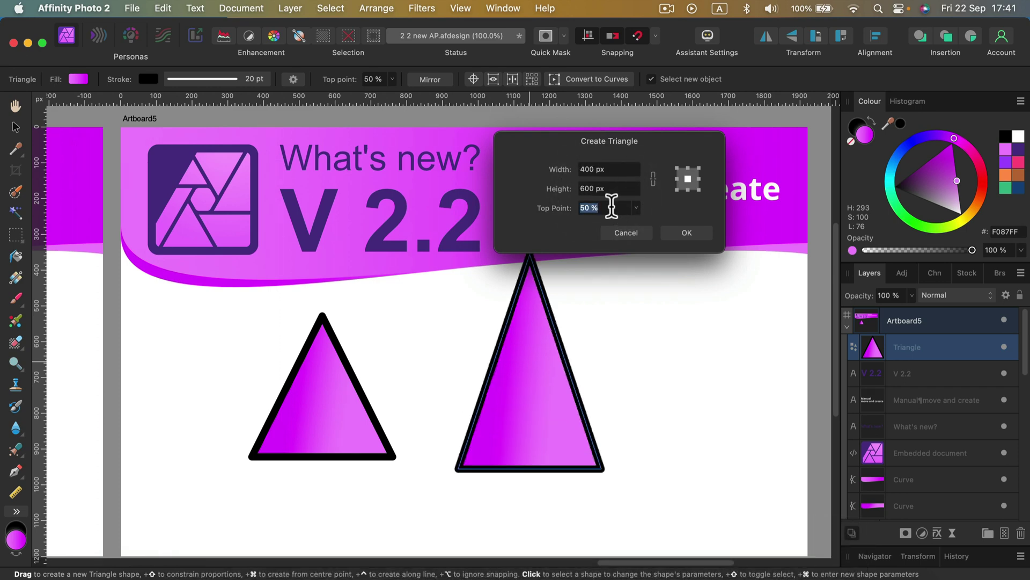
click(637, 208)
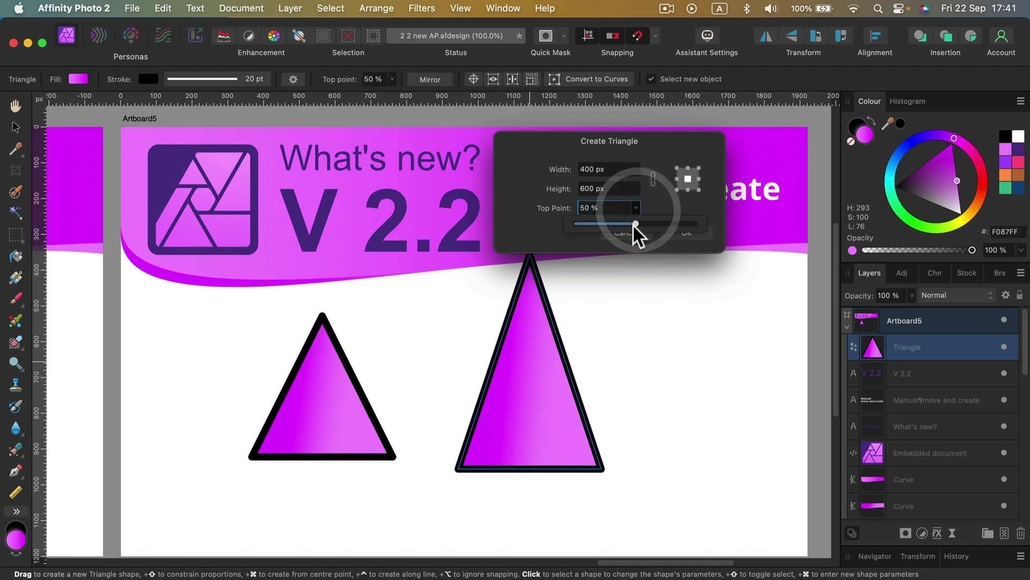
drag(632, 224, 697, 143)
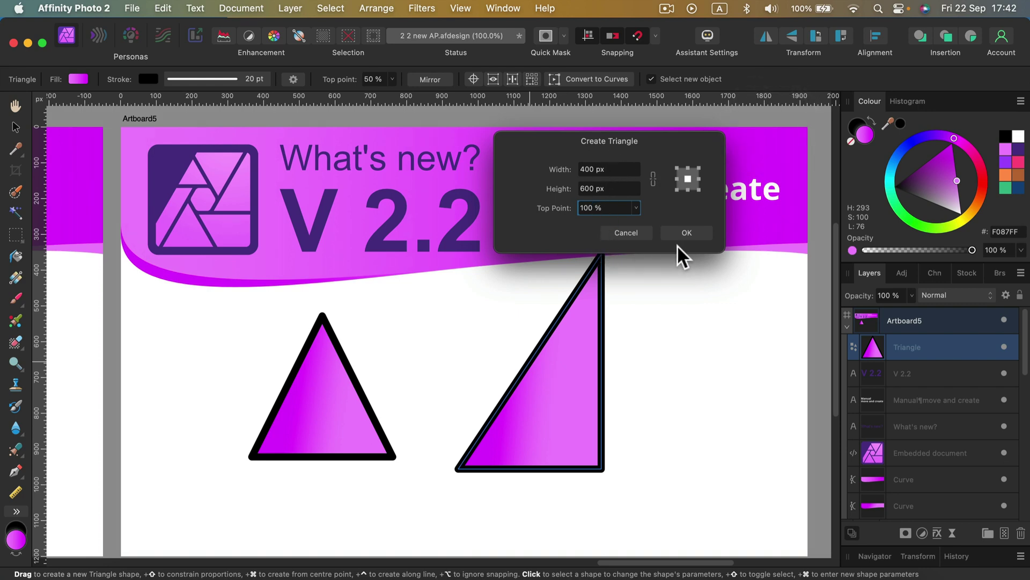
click(685, 232)
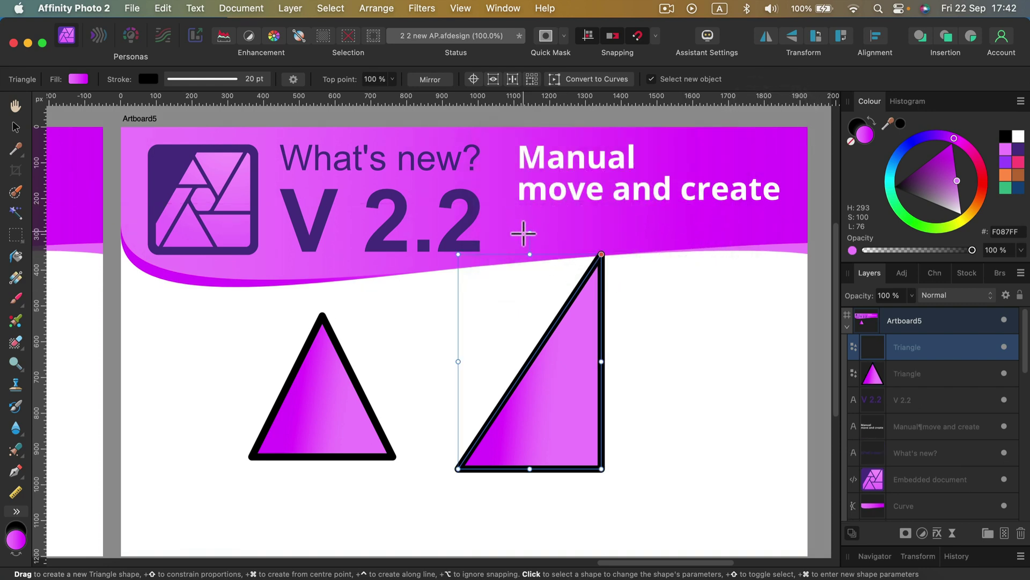
Delete the right-angled triangle, then move the other to the artboard's left and shorten it
click(15, 127)
key(BackSpace)
drag(308, 389, 224, 379)
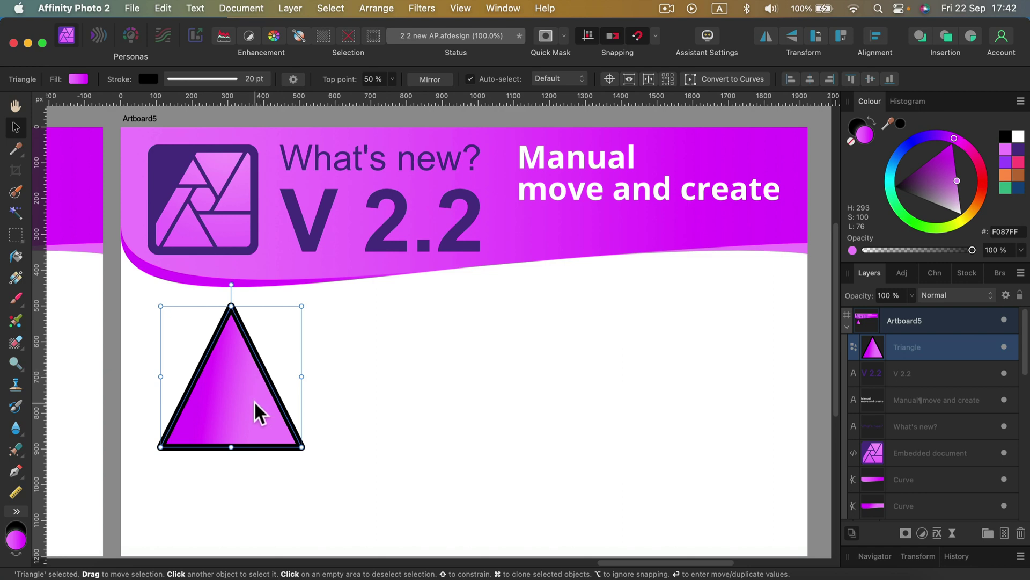
drag(232, 310, 231, 322)
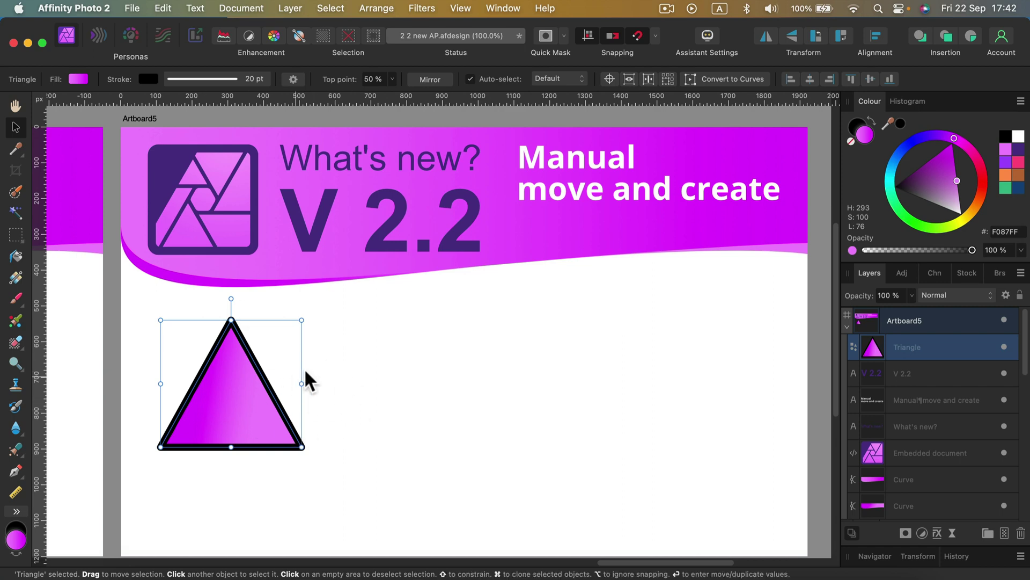
Drag out a trial clone of the triangle, delete it, and bring up Move / Duplicate
mouse_move(252, 397)
mouse_down()
mouse_move(363, 396)
mouse_move(283, 389)
mouse_move(368, 388)
mouse_move(276, 387)
mouse_move(370, 385)
mouse_move(211, 389)
mouse_move(385, 367)
mouse_up()
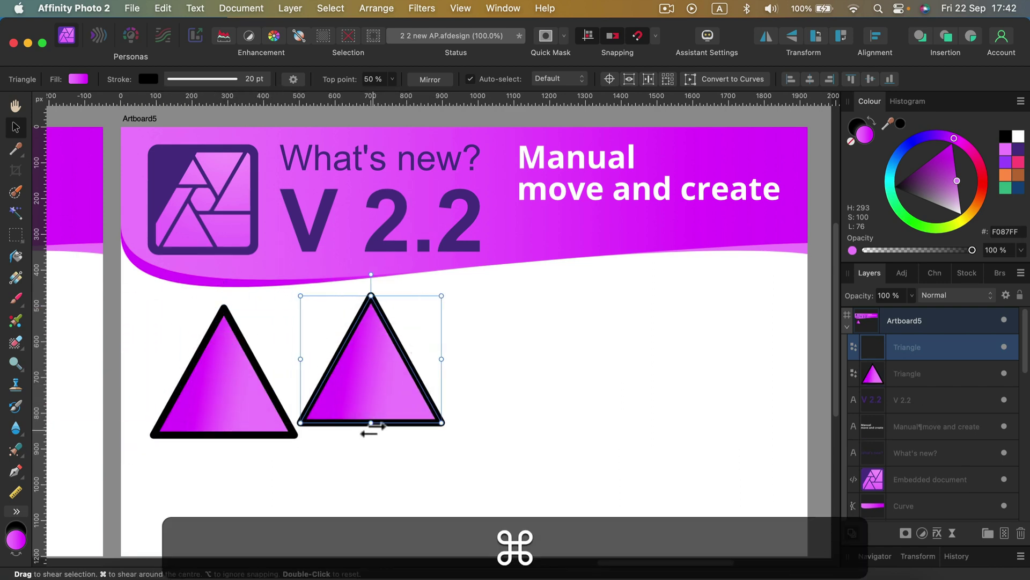
key(super+BackSpace)
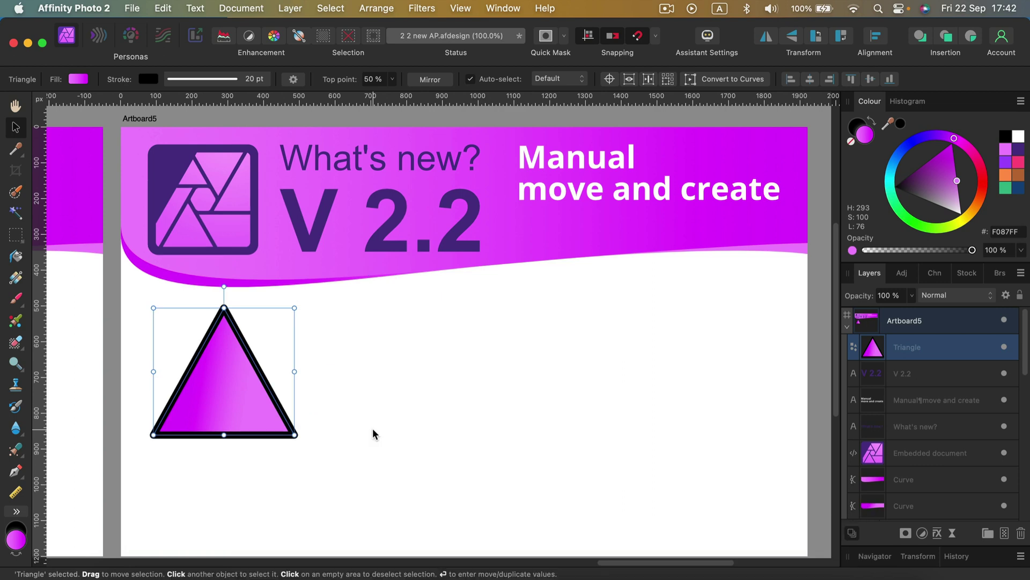
key(Return)
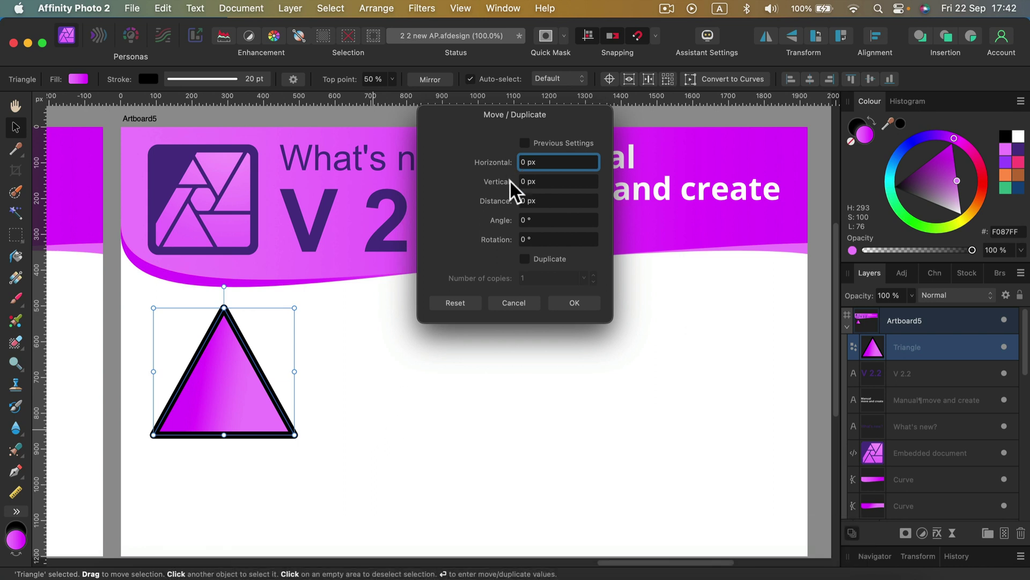
Make 3 duplicates of the triangle at 400 px horizontal spacing, then select all four
drag(484, 121, 611, 107)
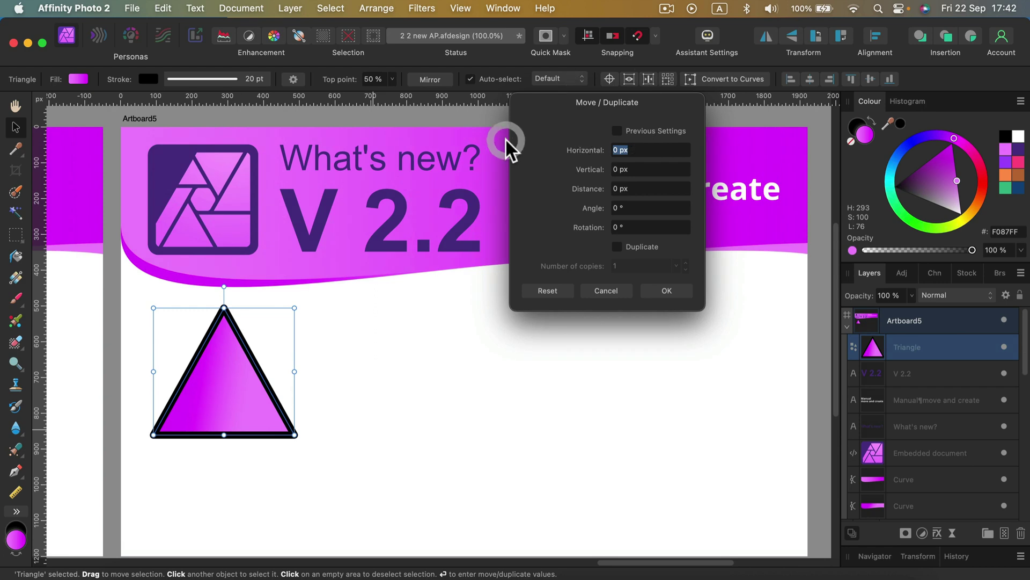
text(400)
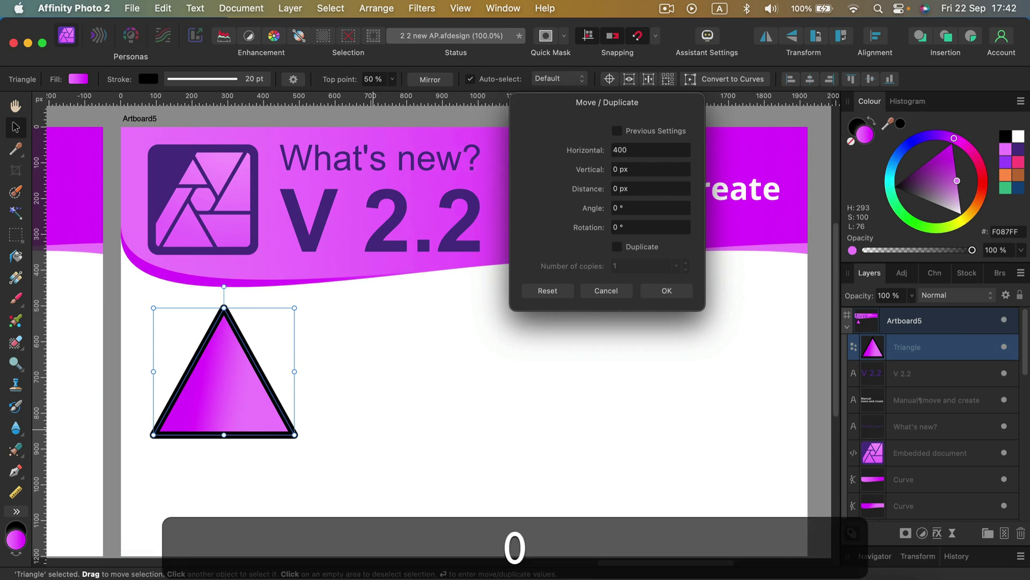
key(Return)
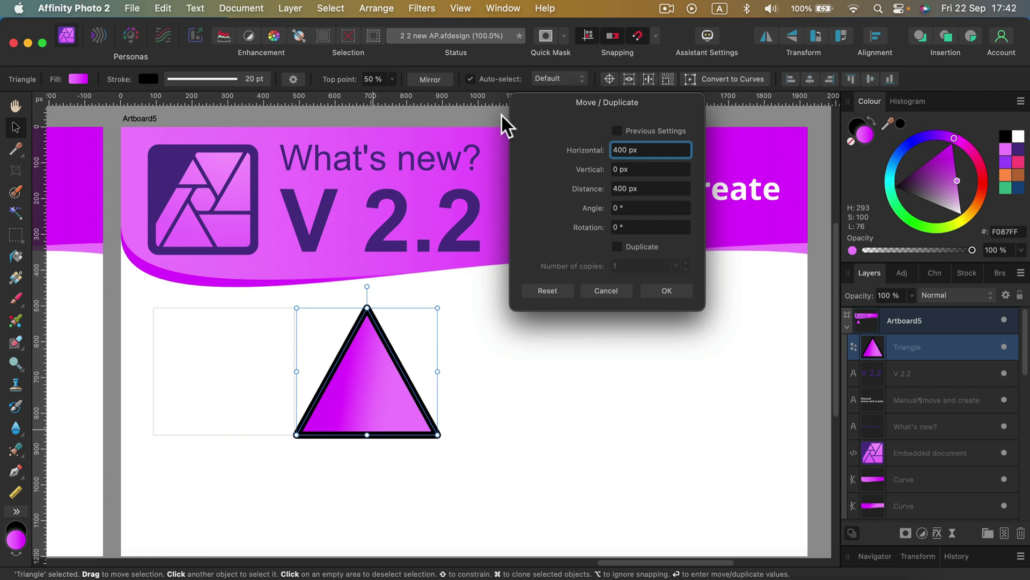
click(618, 247)
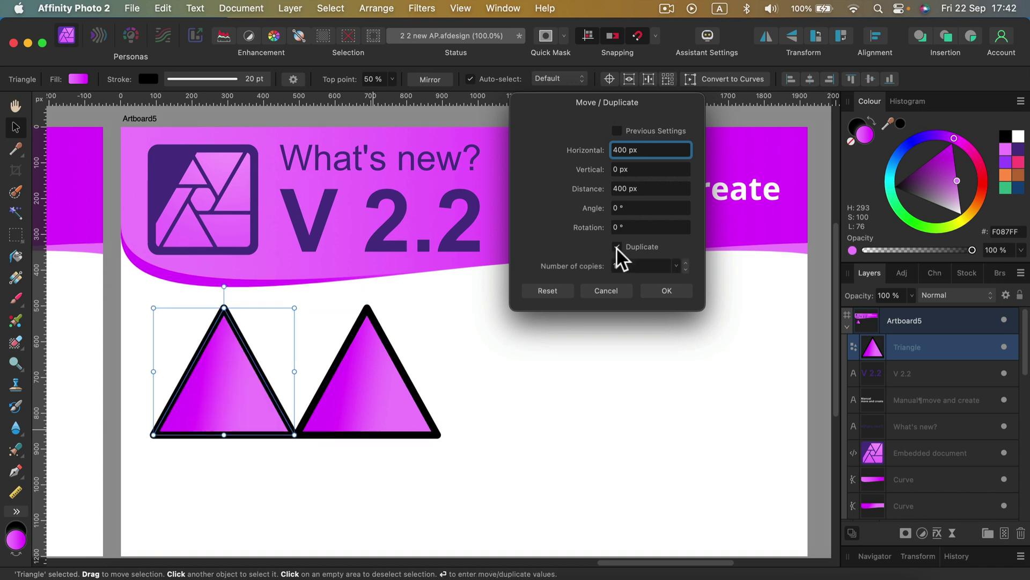
click(686, 262)
click(685, 262)
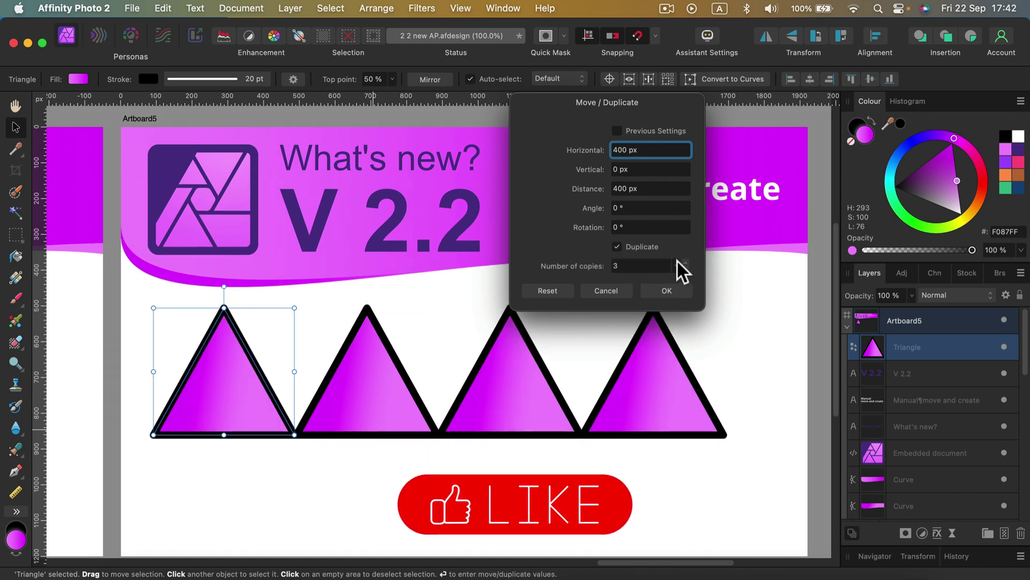
click(671, 289)
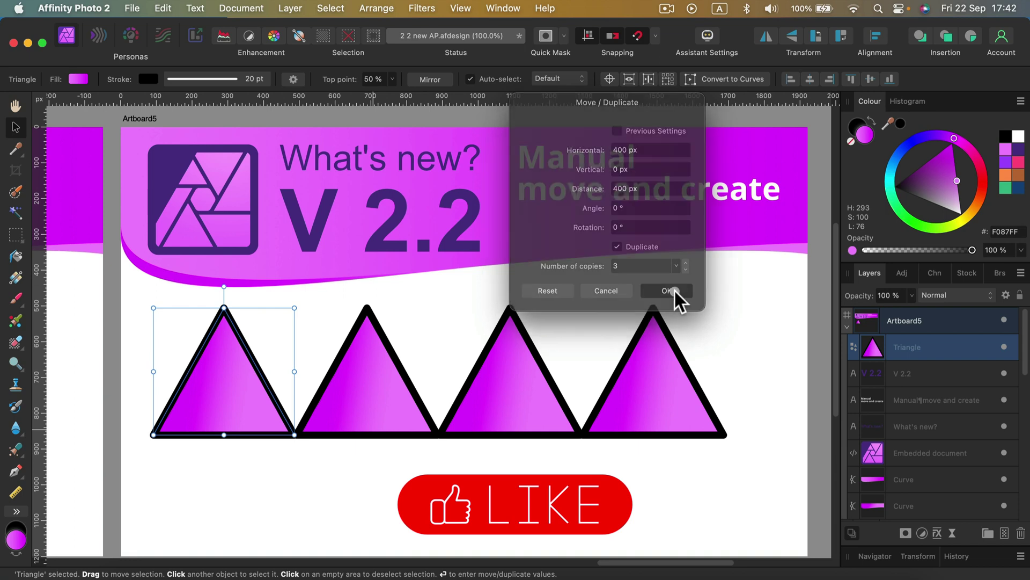
drag(746, 313, 133, 488)
Duplicate the four-triangle row 400 px vertically below the first, then deselect everything
key(Return)
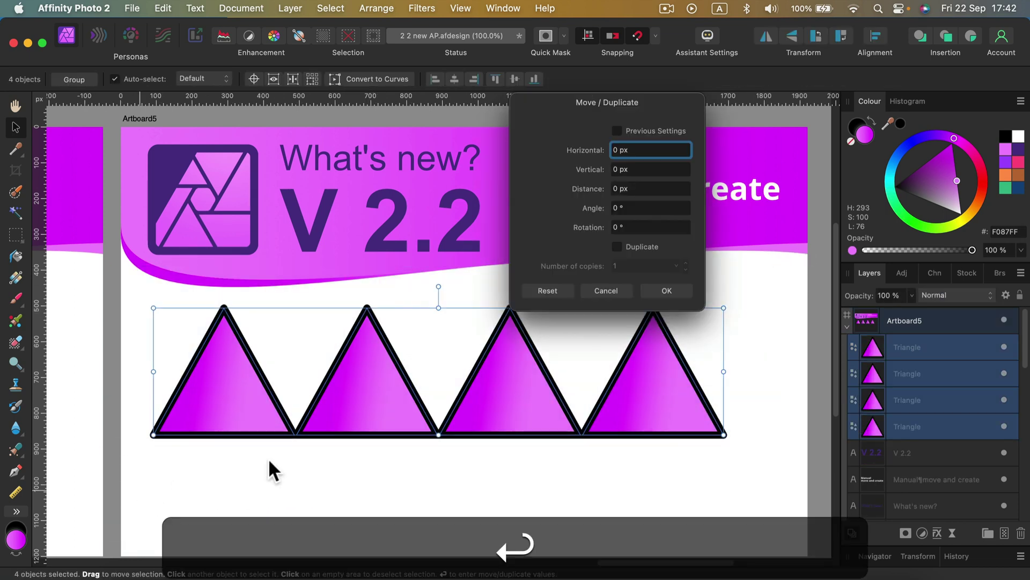
key(Tab)
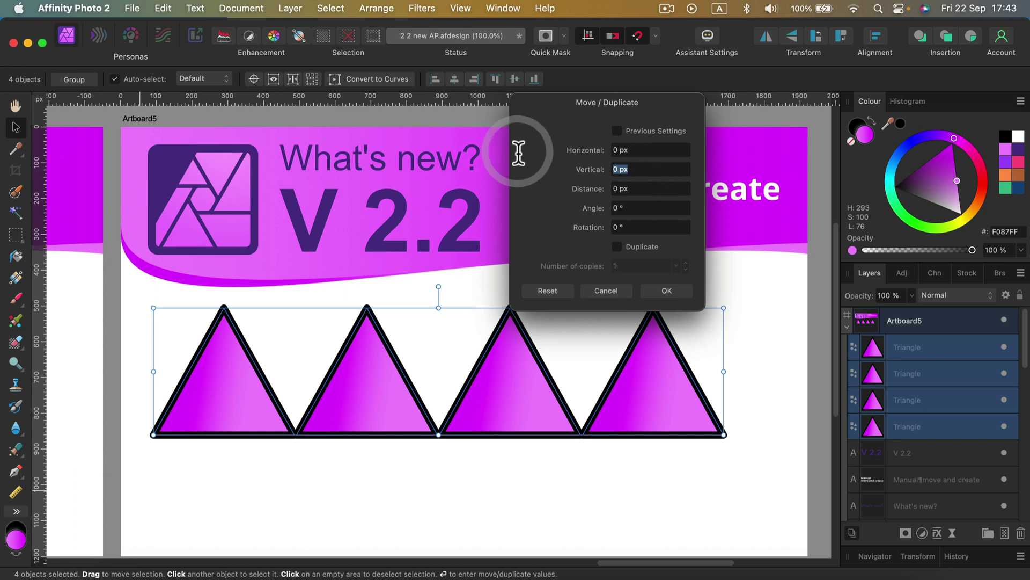
text(400)
key(Return)
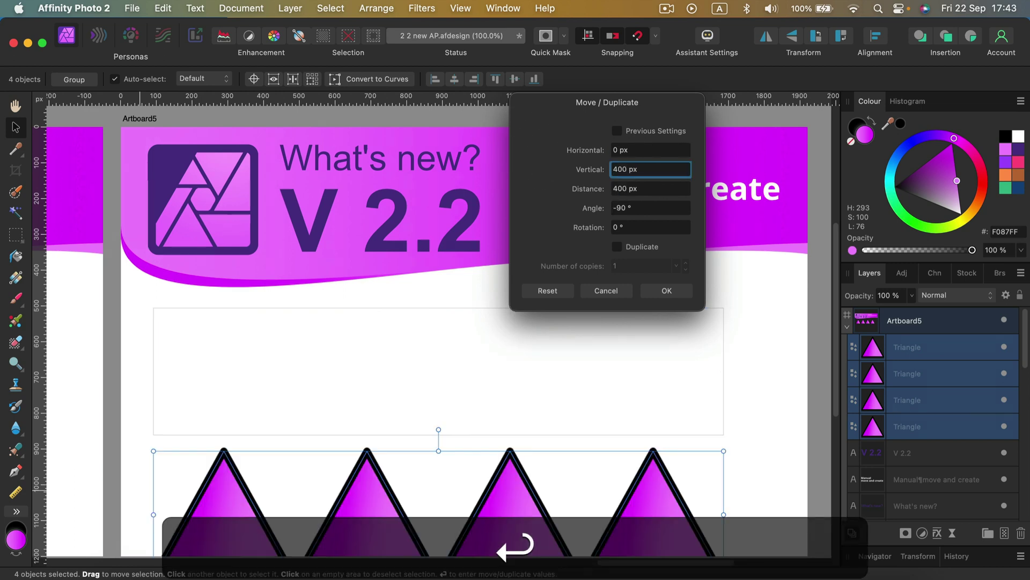
click(618, 246)
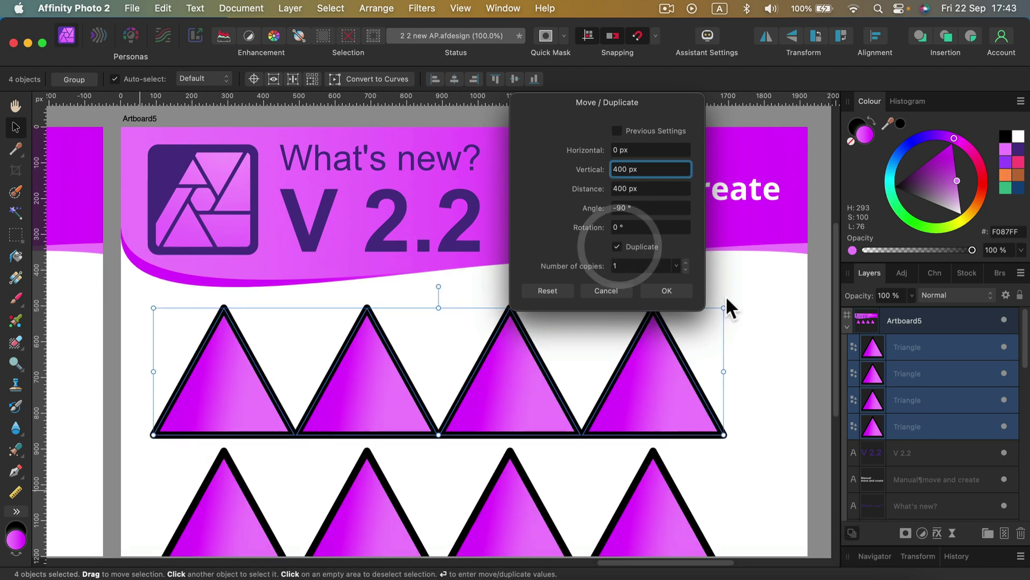
click(667, 291)
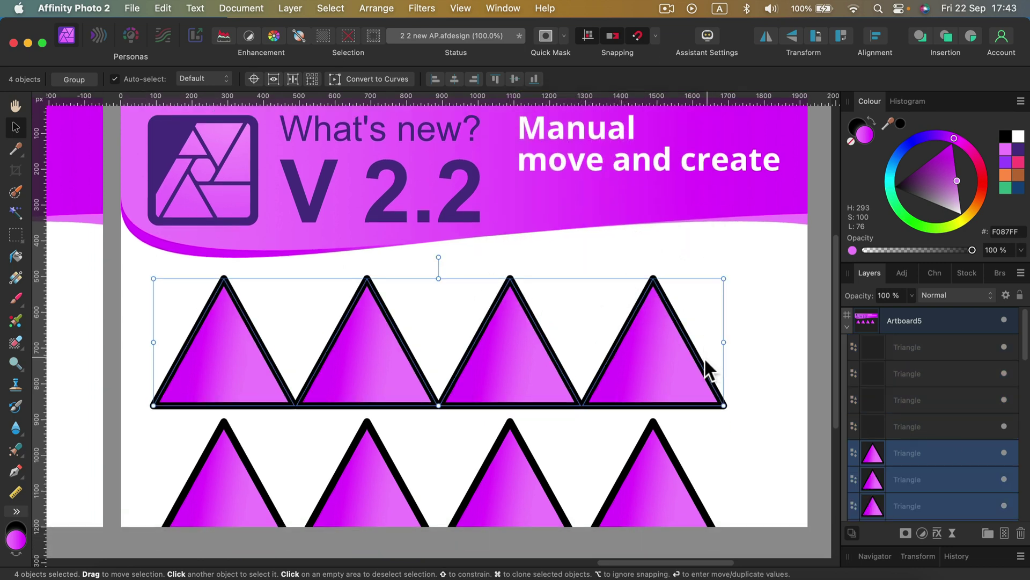
scroll(703, 356, down, 3)
scroll(696, 360, up, 3)
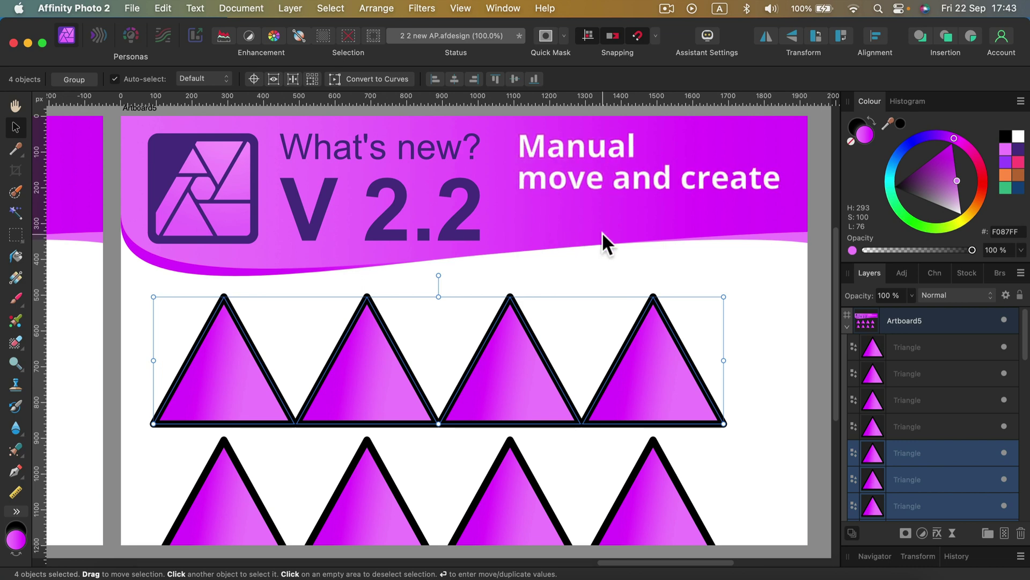
click(625, 266)
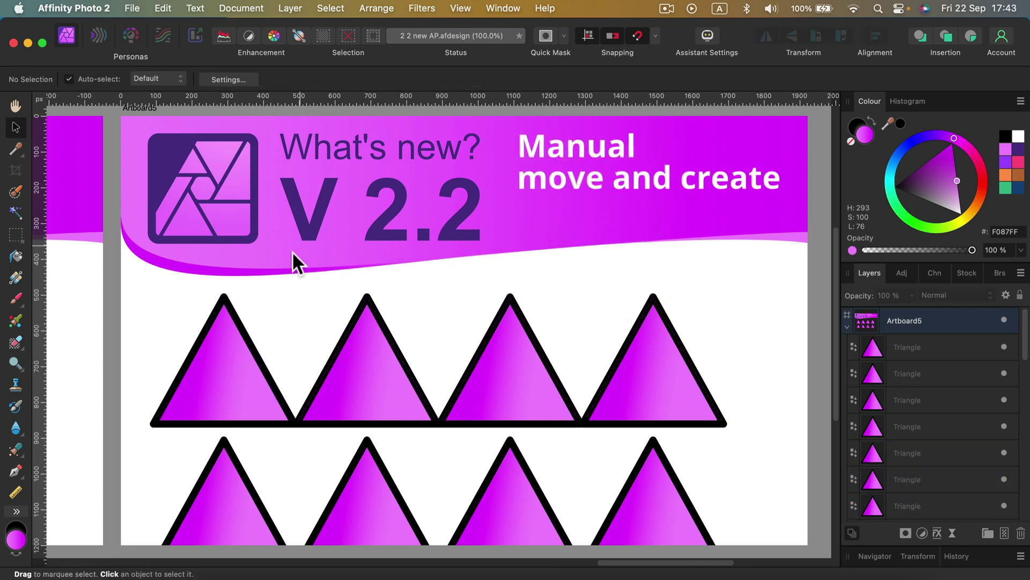
Pan left across the artboards to 'Change guide color' and select its heading
key(space)
drag(184, 265, 511, 301)
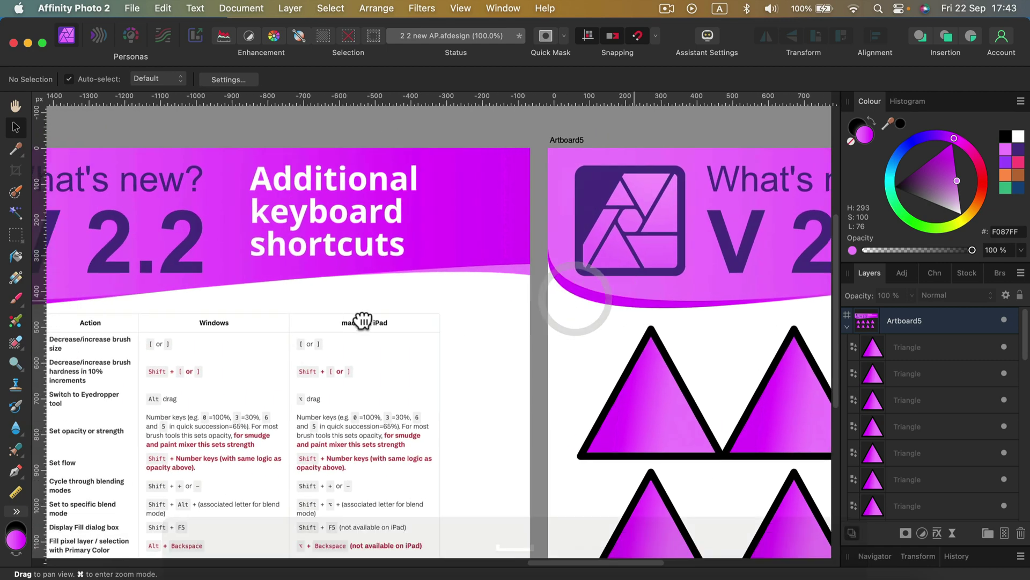
drag(361, 327, 598, 322)
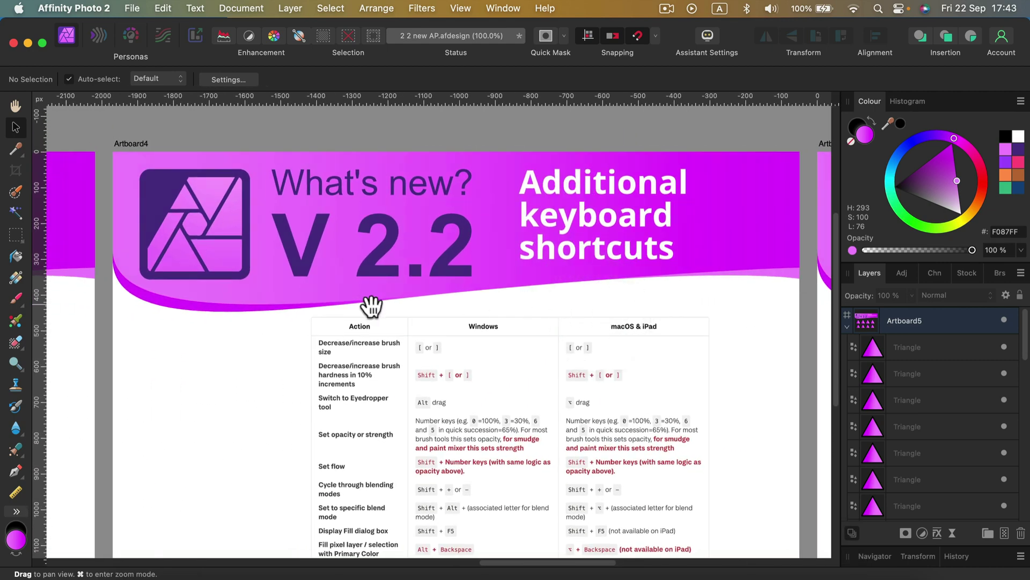
key(space)
drag(368, 302, 761, 321)
drag(451, 340, 696, 327)
drag(585, 388, 591, 369)
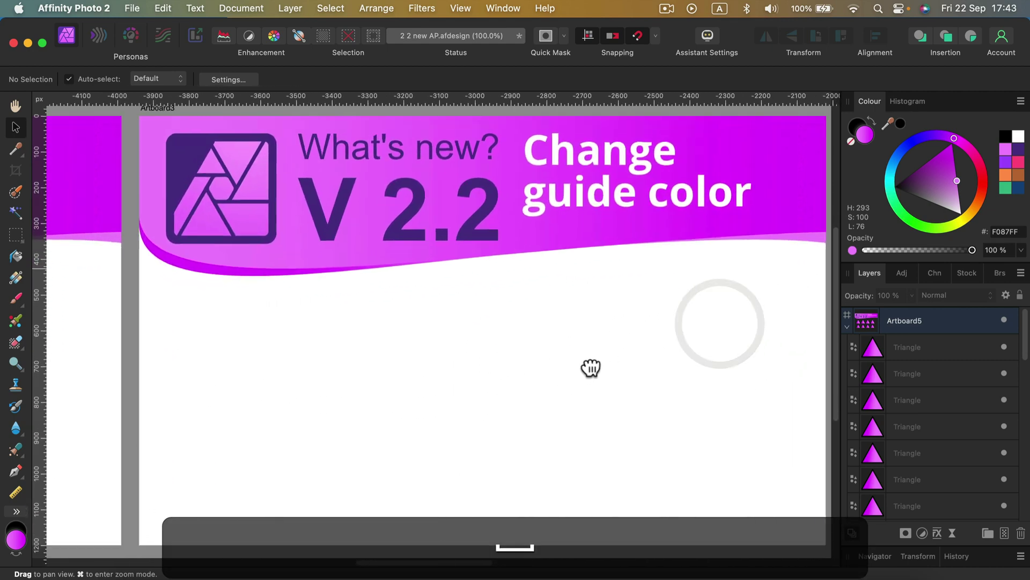
click(617, 198)
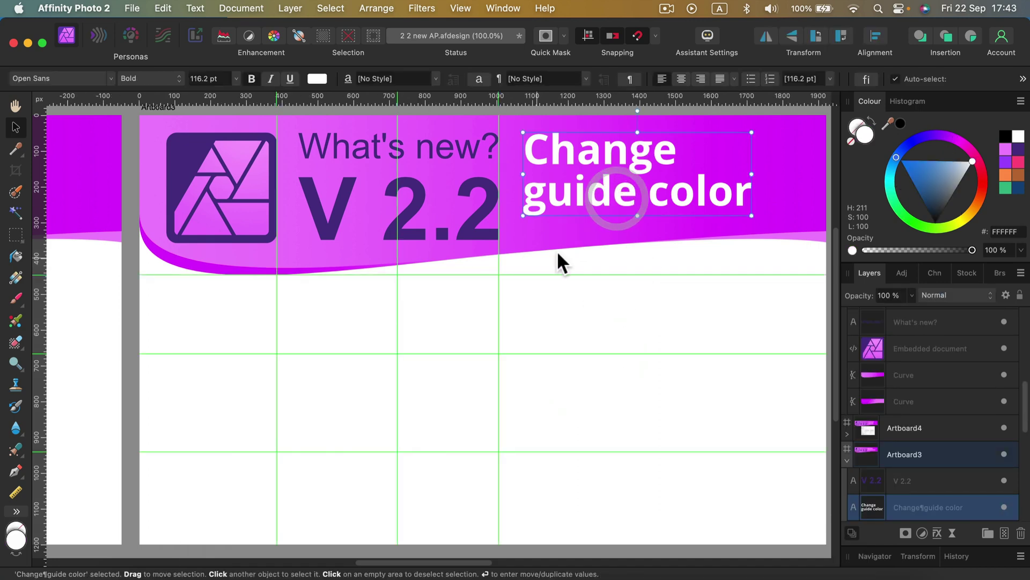
Continue panning past 'OCIO v2 support' to the 'Long press tool shortcuts' artboard
key(space)
drag(299, 294, 697, 338)
drag(370, 336, 599, 343)
drag(341, 272, 655, 274)
drag(337, 318, 529, 314)
drag(426, 265, 480, 283)
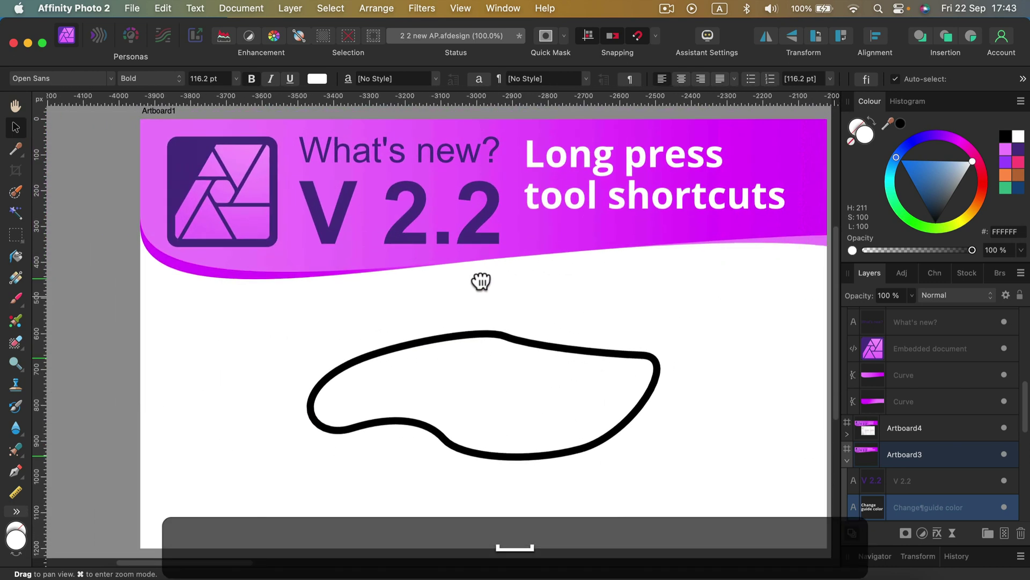